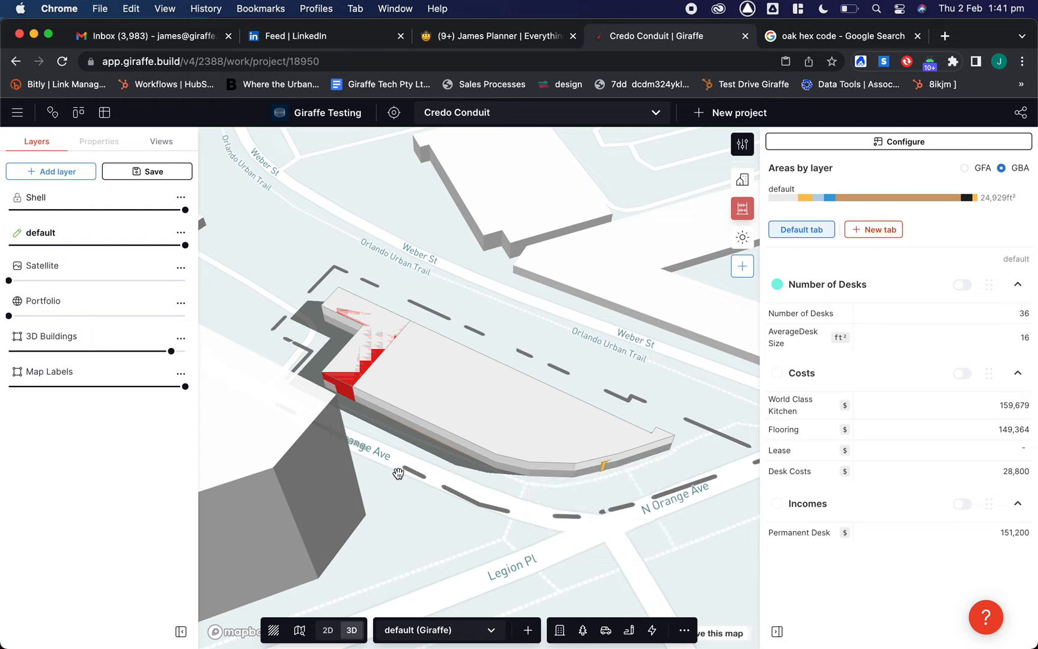
# Step: Lower the Shell layer's opacity to about 45% and view the interior fit-out from several angles
pyautogui.moveTo(184, 210); pyautogui.dragTo(88, 203)
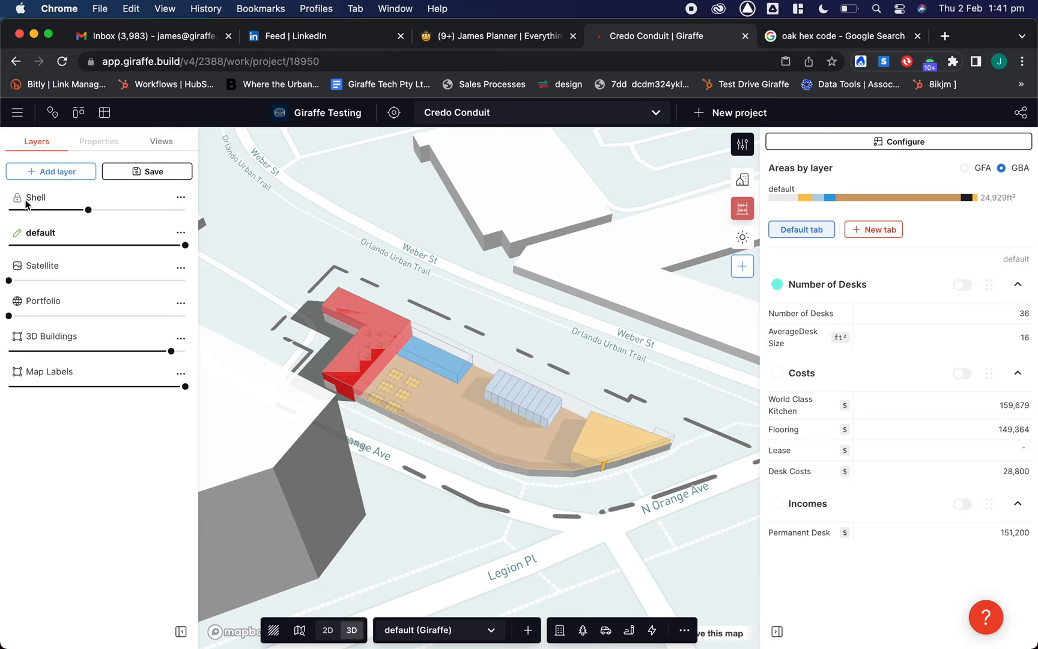
pyautogui.moveTo(654, 568); pyautogui.dragTo(565, 524, button='right')
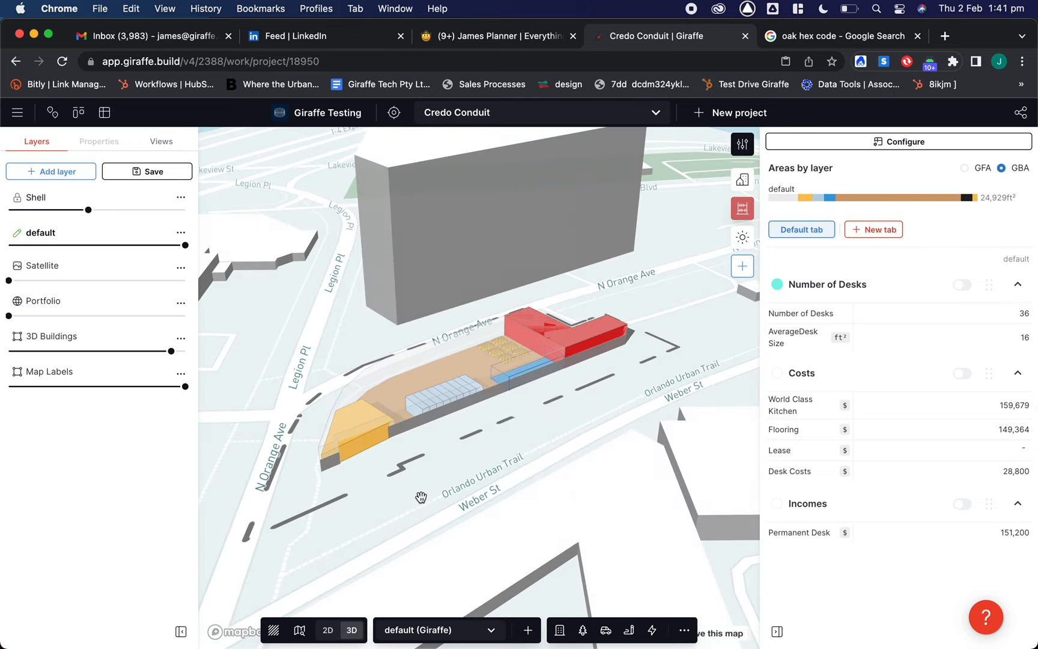
pyautogui.moveTo(421, 497); pyautogui.dragTo(477, 496, button='right')
pyautogui.scroll(5, 488, 463)
pyautogui.moveTo(424, 518)
pyautogui.mouseDown(button='right')
pyautogui.moveTo(476, 514)
pyautogui.moveTo(443, 493)
pyautogui.moveTo(415, 493)
pyautogui.moveTo(406, 520)
pyautogui.mouseUp(button='right')
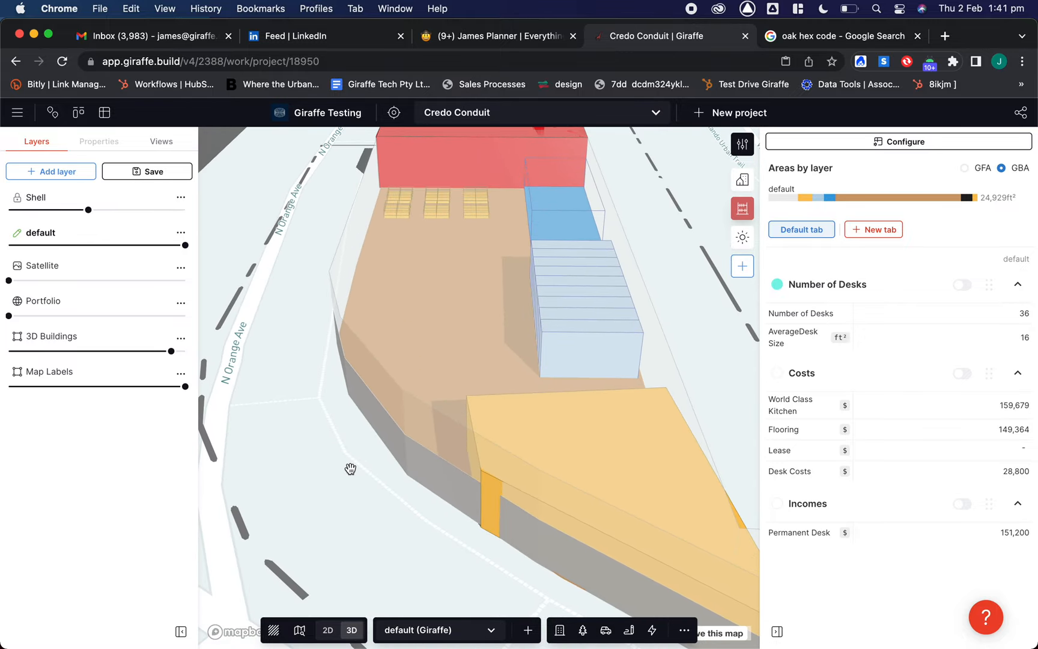
pyautogui.moveTo(333, 453); pyautogui.dragTo(356, 453, button='right')
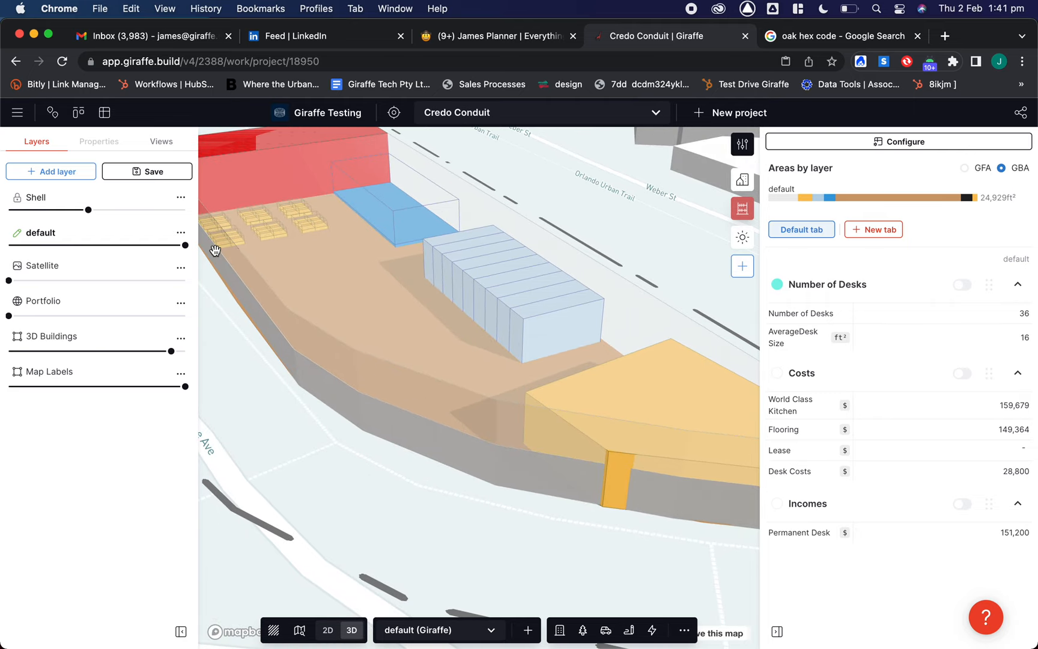
# Step: Try moving the flooring polygon toward N Orange Ave, and undo the move
pyautogui.click(370, 415)
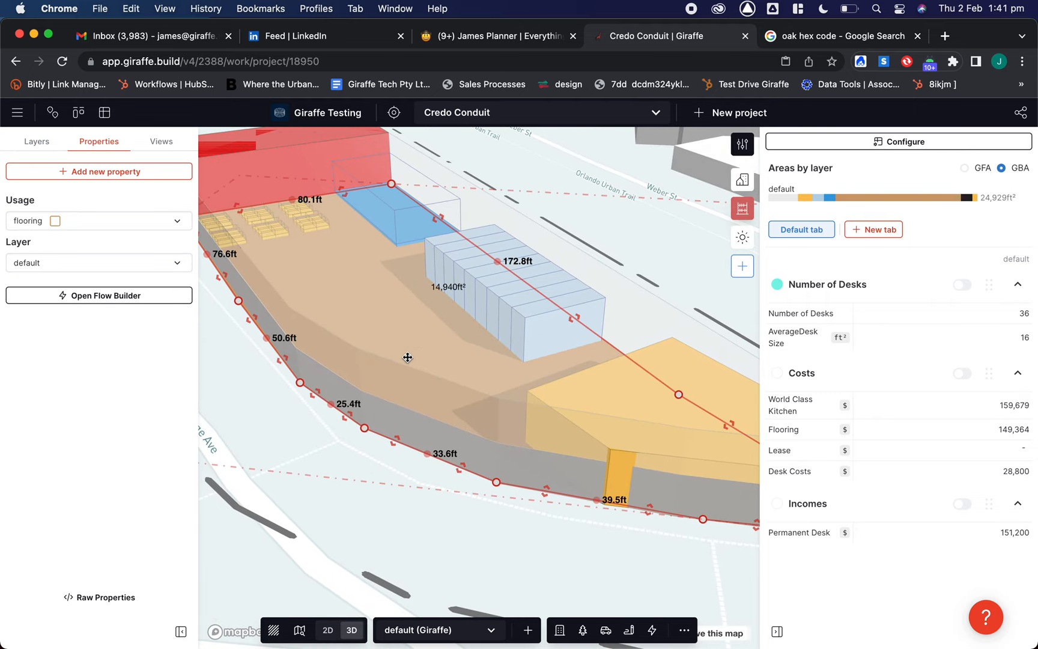
pyautogui.moveTo(389, 389); pyautogui.dragTo(346, 417)
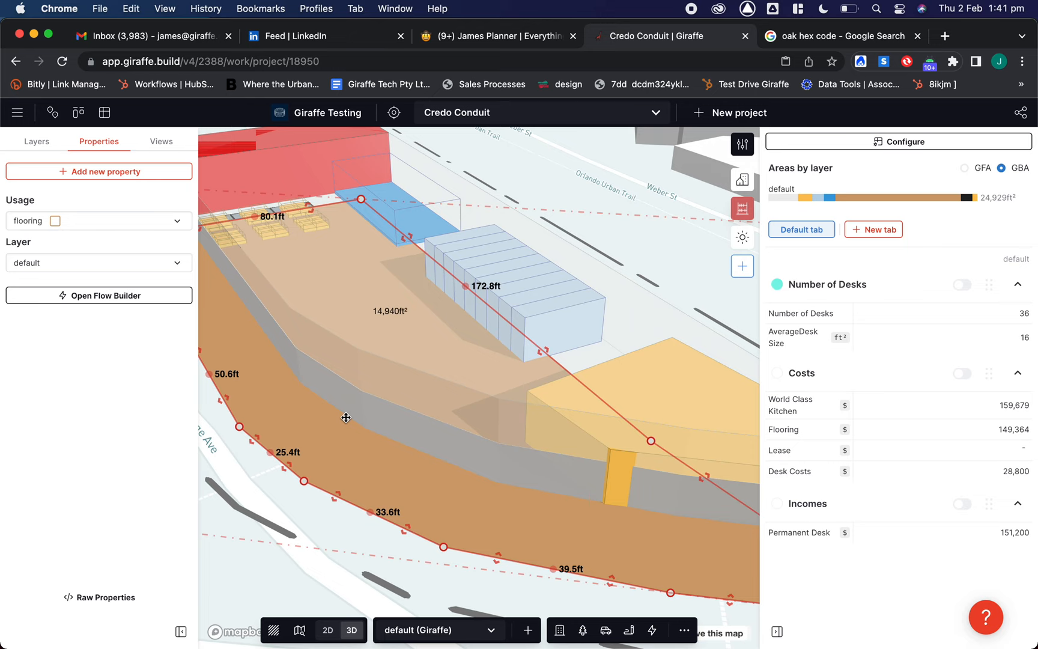
pyautogui.click(291, 555)
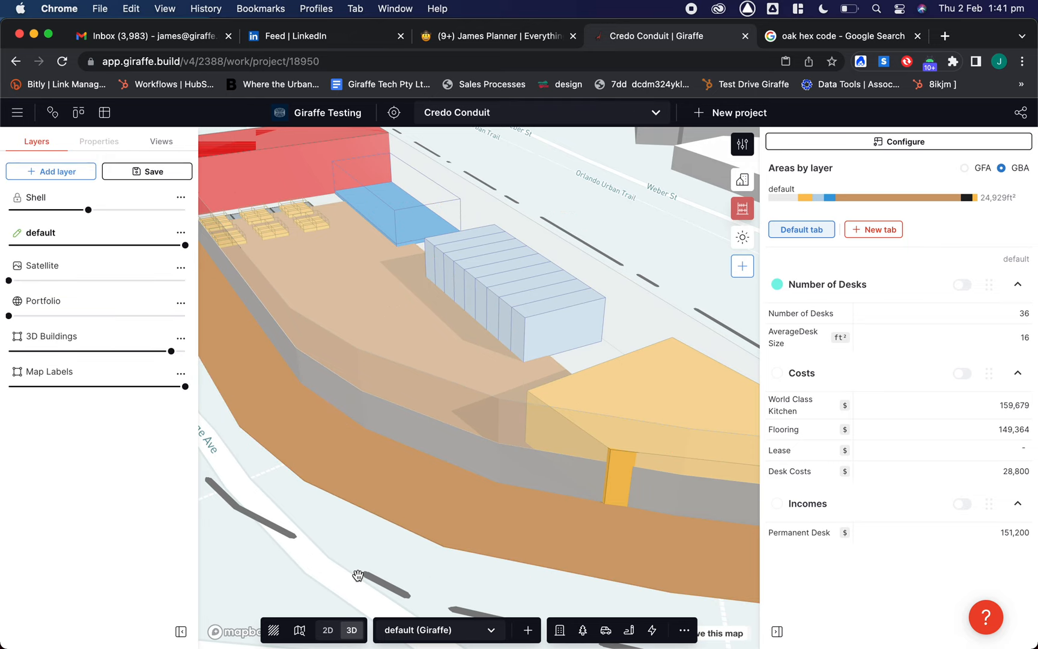
pyautogui.scroll(-5, 307, 420)
pyautogui.moveTo(239, 379); pyautogui.dragTo(336, 431)
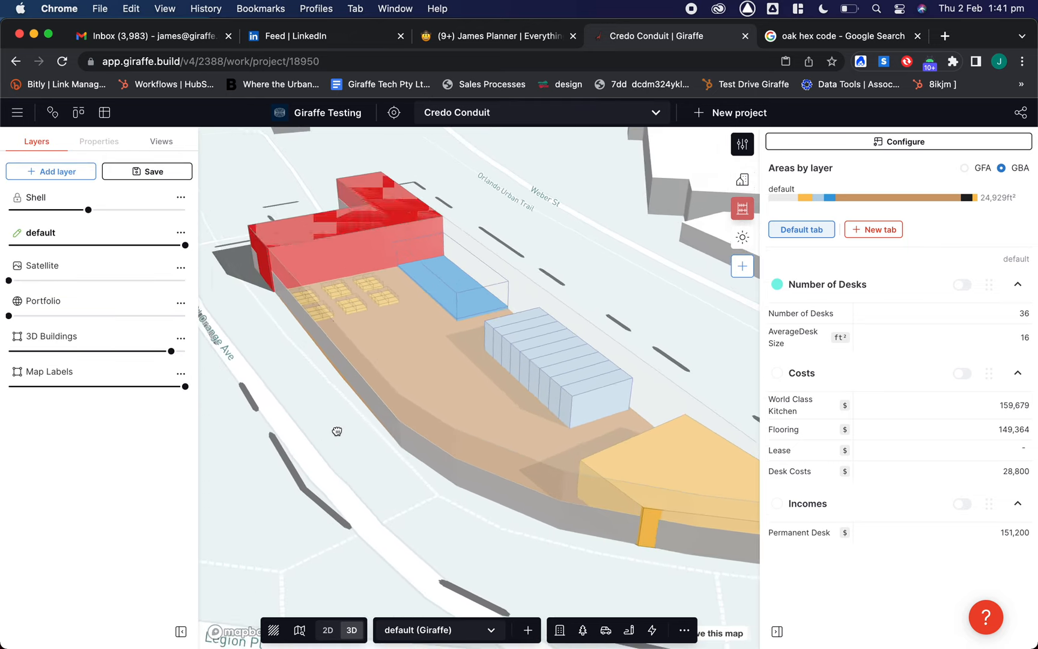
# Step: Lower the Shell layer's opacity to about a quarter so the interior elements stand out
pyautogui.moveTo(306, 389); pyautogui.dragTo(297, 394, button='right')
pyautogui.moveTo(297, 394); pyautogui.dragTo(456, 520)
pyautogui.moveTo(457, 520); pyautogui.dragTo(405, 475, button='right')
pyautogui.moveTo(73, 215); pyautogui.dragTo(54, 210)
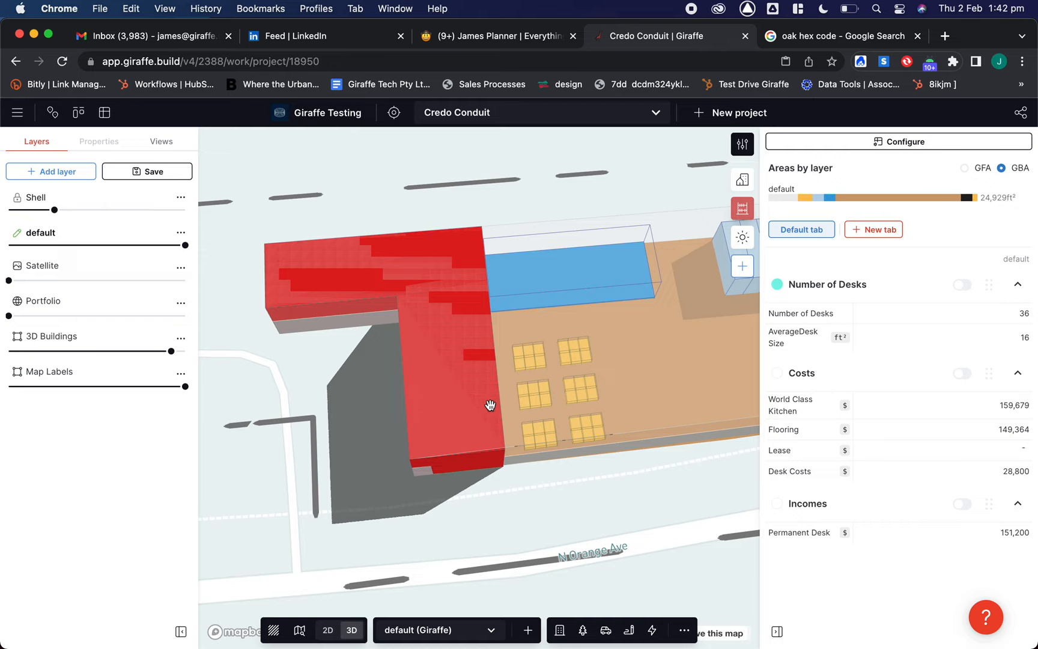
# Step: Inspect the properties of the red L-shaped block beside the desks and its position in the building
pyautogui.click(426, 392)
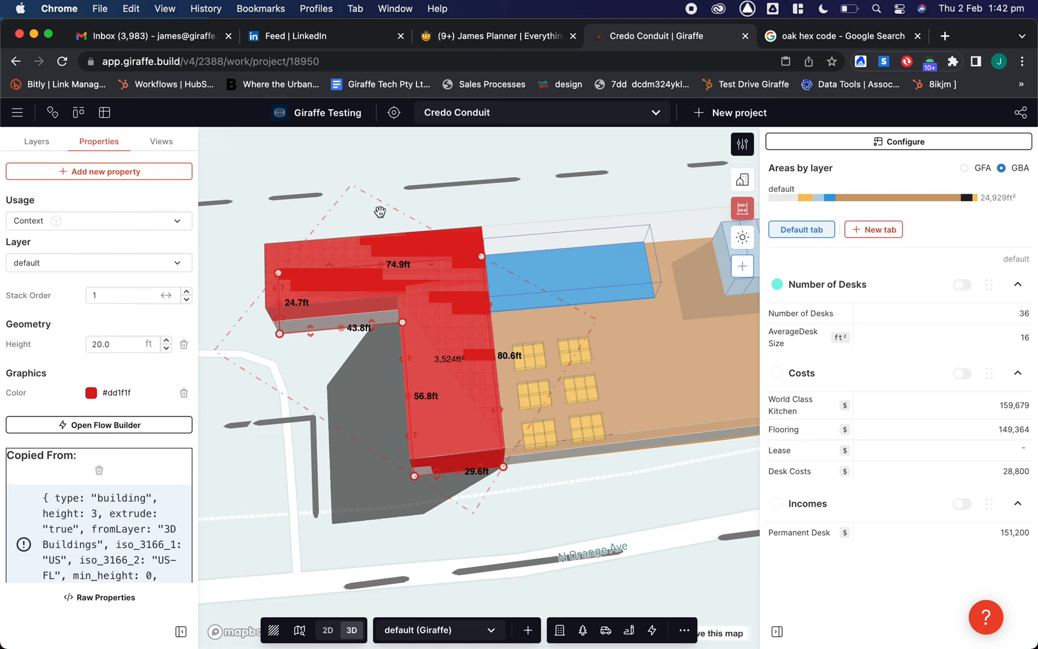
pyautogui.moveTo(594, 497); pyautogui.dragTo(475, 502)
pyautogui.moveTo(475, 502); pyautogui.dragTo(456, 485, button='right')
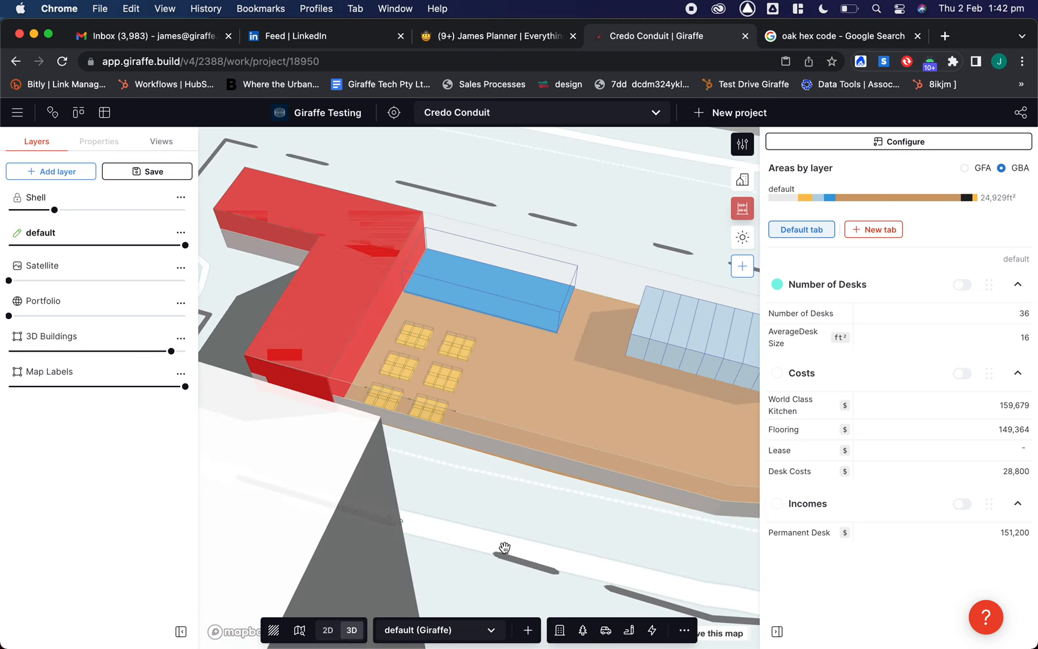
pyautogui.moveTo(505, 507); pyautogui.dragTo(460, 509)
pyautogui.moveTo(460, 509); pyautogui.dragTo(434, 445, button='right')
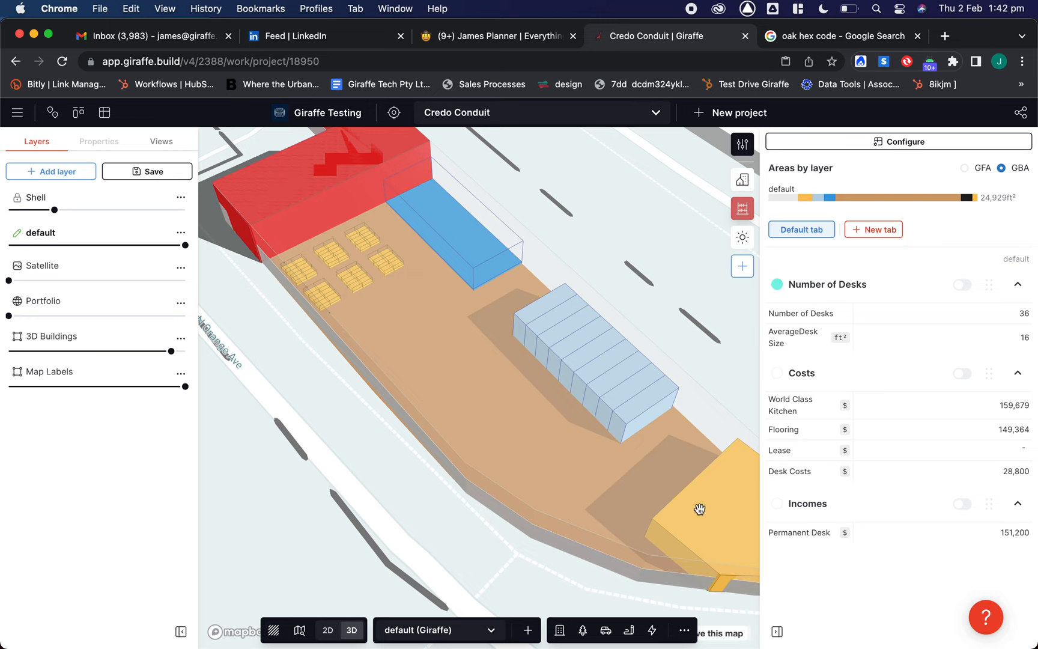
# Step: Select the flooring area and review the components and formula of the Flooring cost measure
pyautogui.click(607, 515)
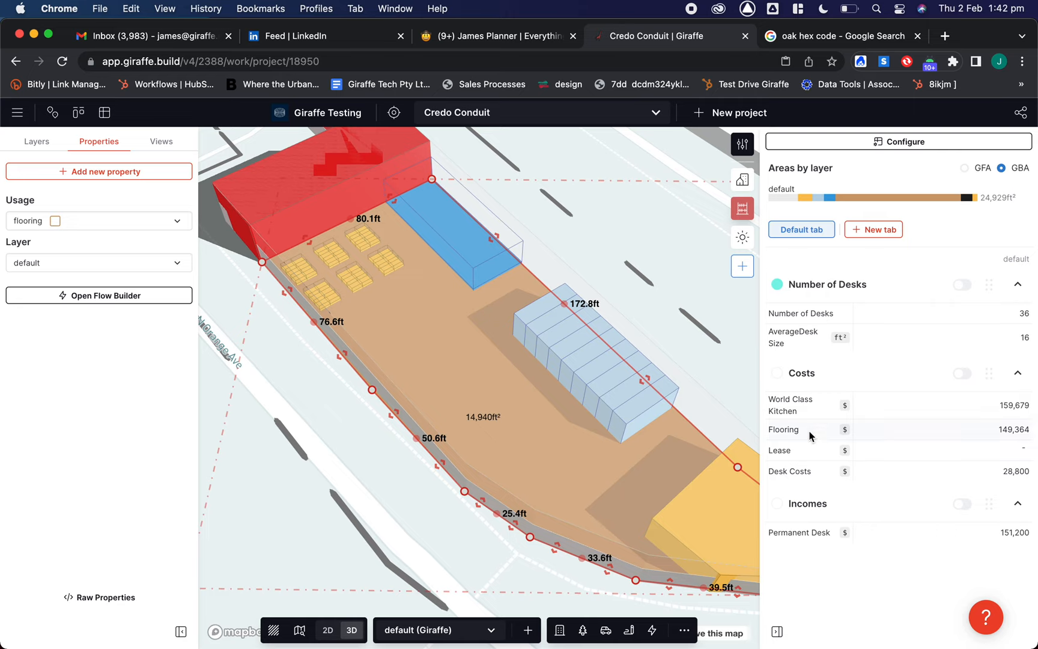
pyautogui.click(789, 431)
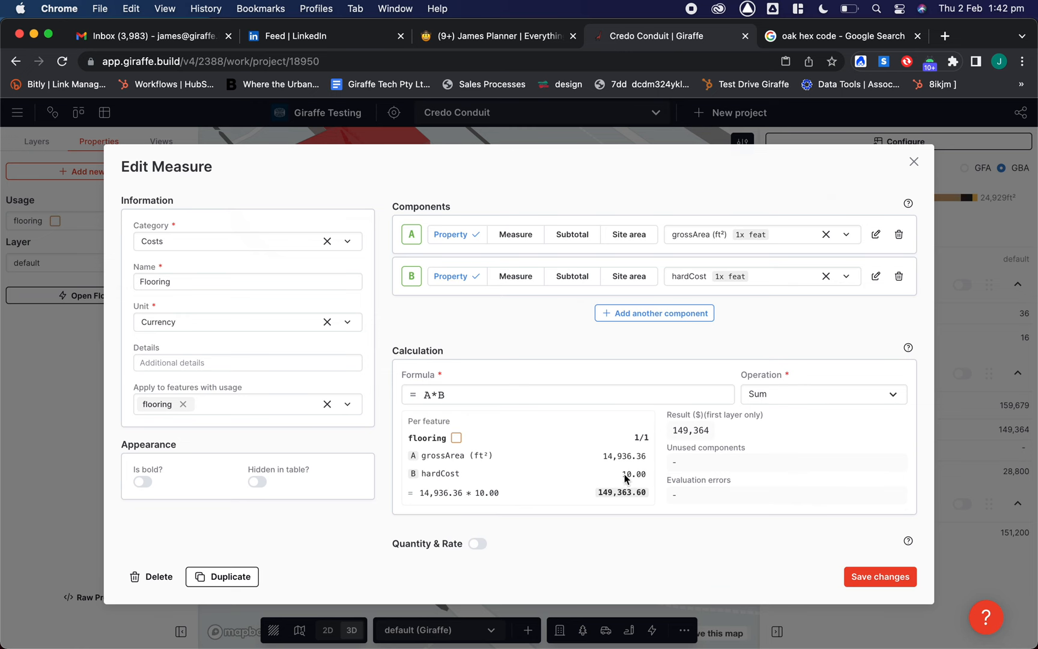
pyautogui.click(874, 573)
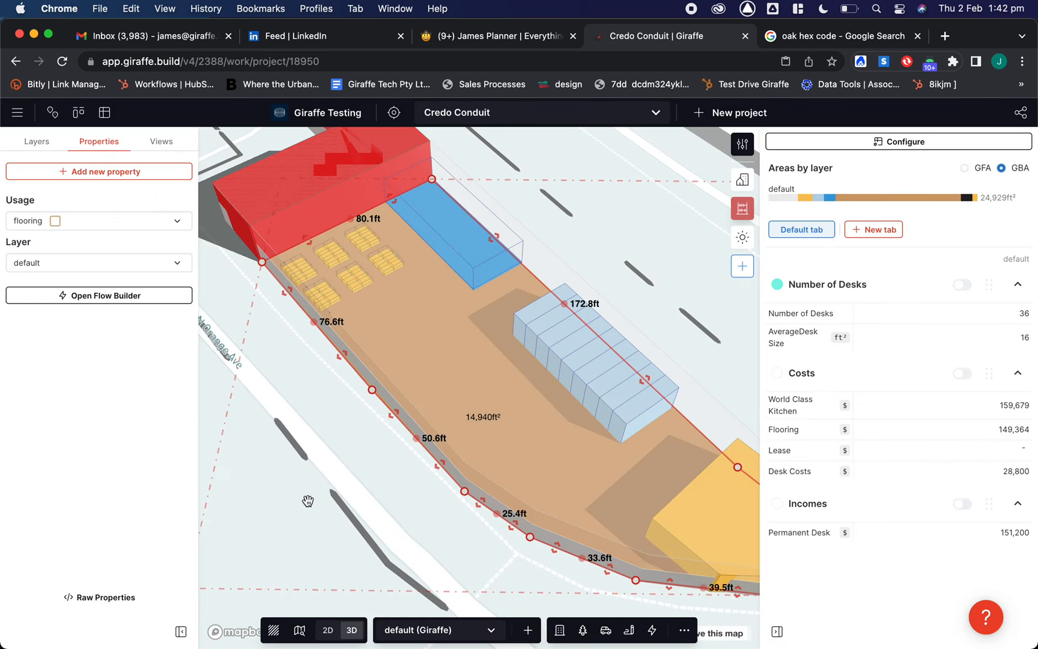
pyautogui.click(340, 495)
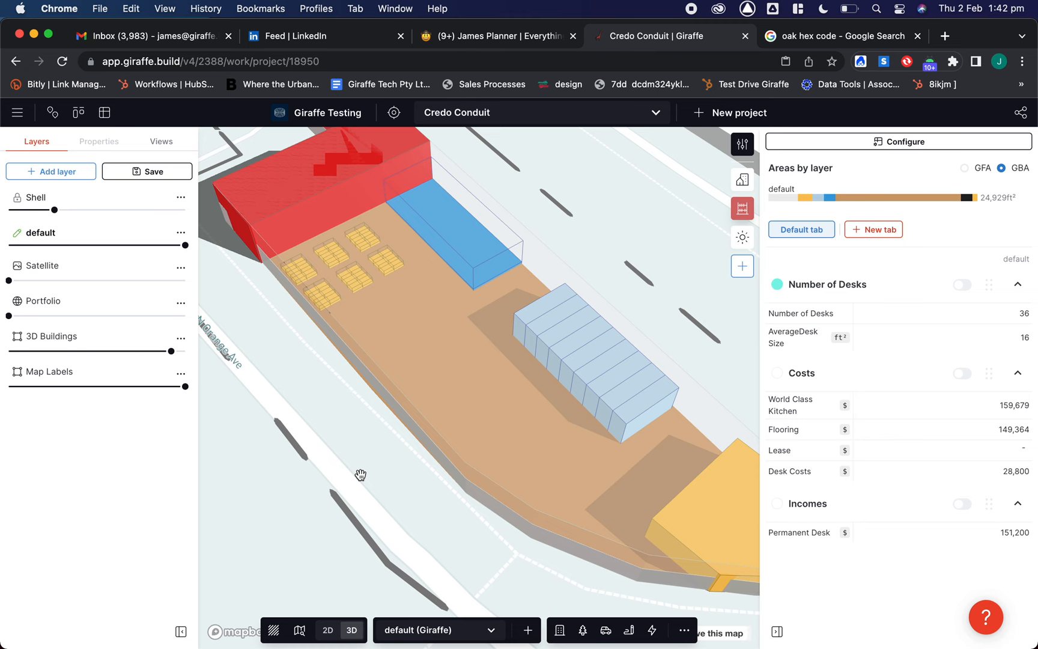
# Step: Select the undefined (default) desk-area polygon and examine its desk layout, generated features and desk costs
pyautogui.moveTo(361, 474); pyautogui.dragTo(392, 478, button='right')
pyautogui.moveTo(318, 392); pyautogui.dragTo(375, 411)
pyautogui.click(356, 386)
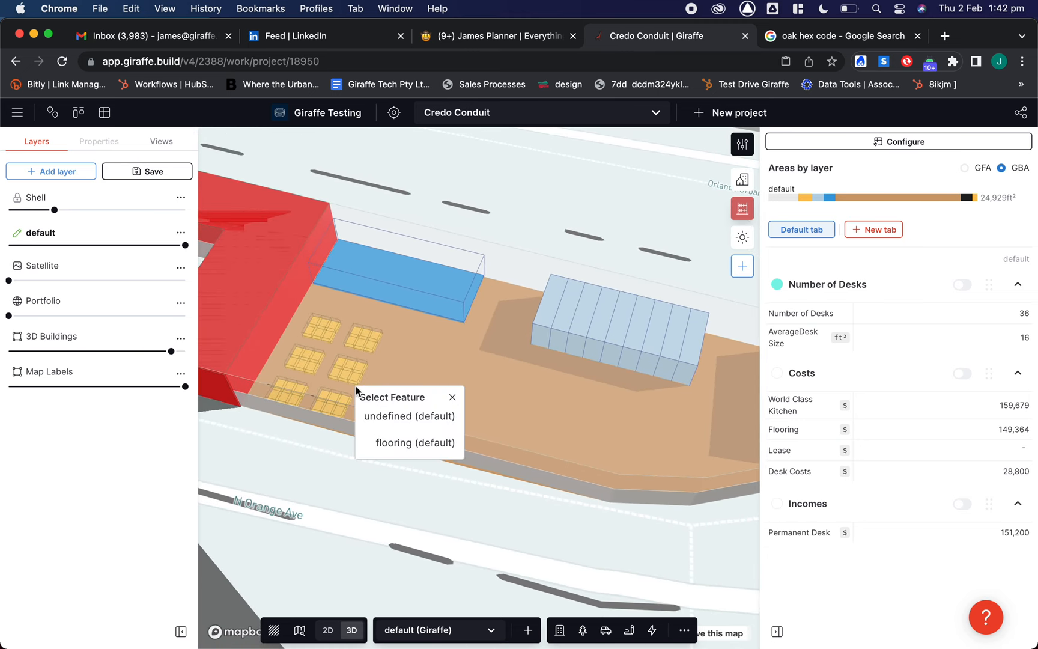
pyautogui.click(401, 419)
pyautogui.moveTo(365, 499); pyautogui.dragTo(371, 539)
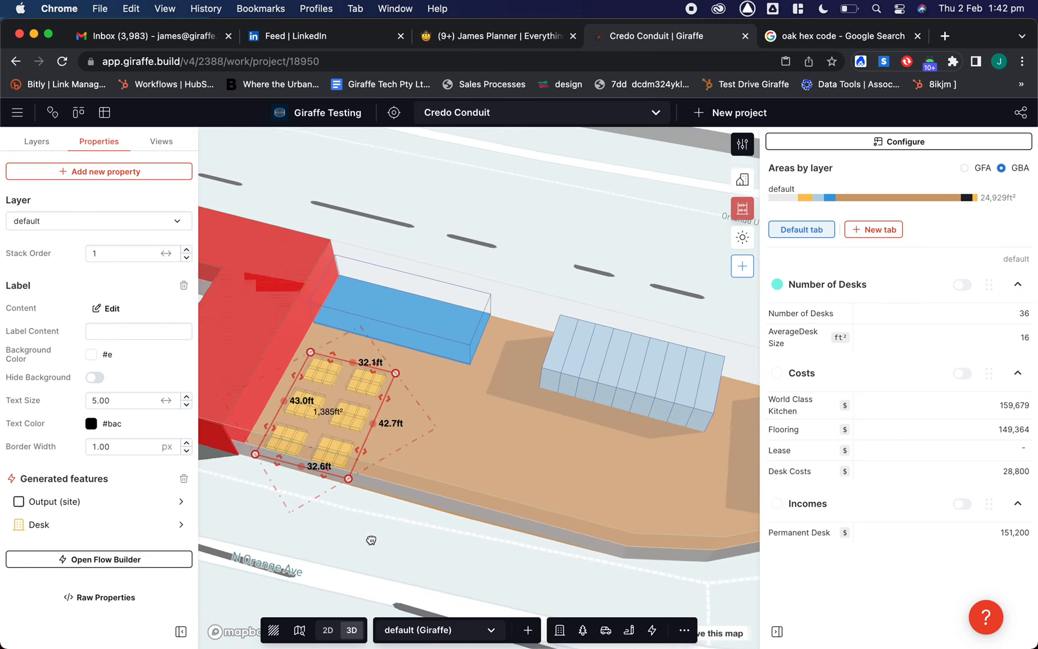
pyautogui.scroll(3, 365, 472)
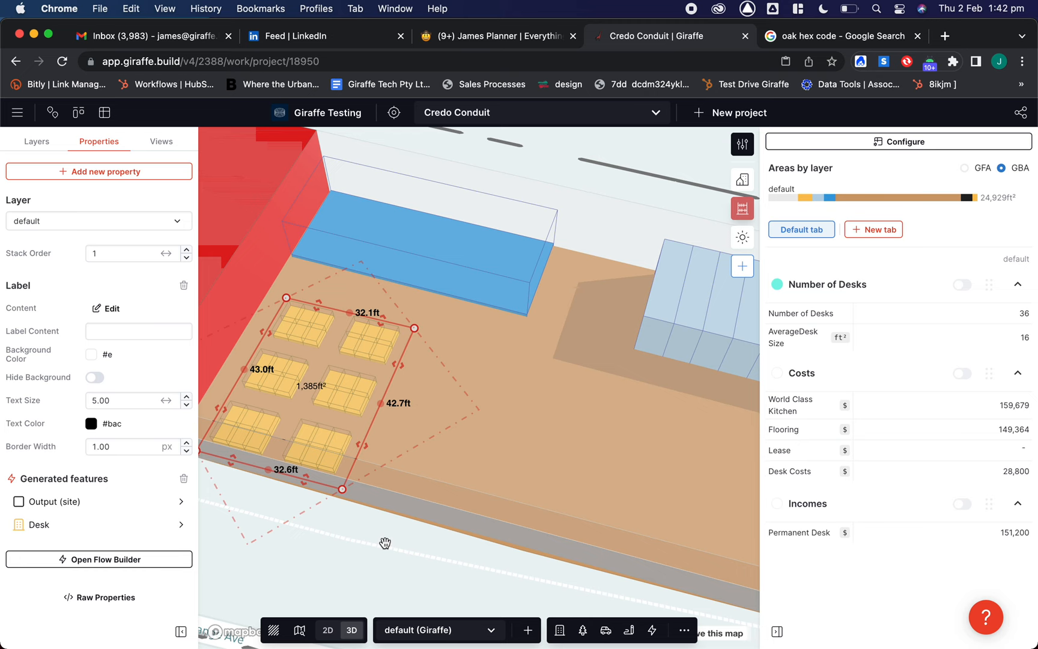
pyautogui.moveTo(385, 543); pyautogui.dragTo(364, 540, button='right')
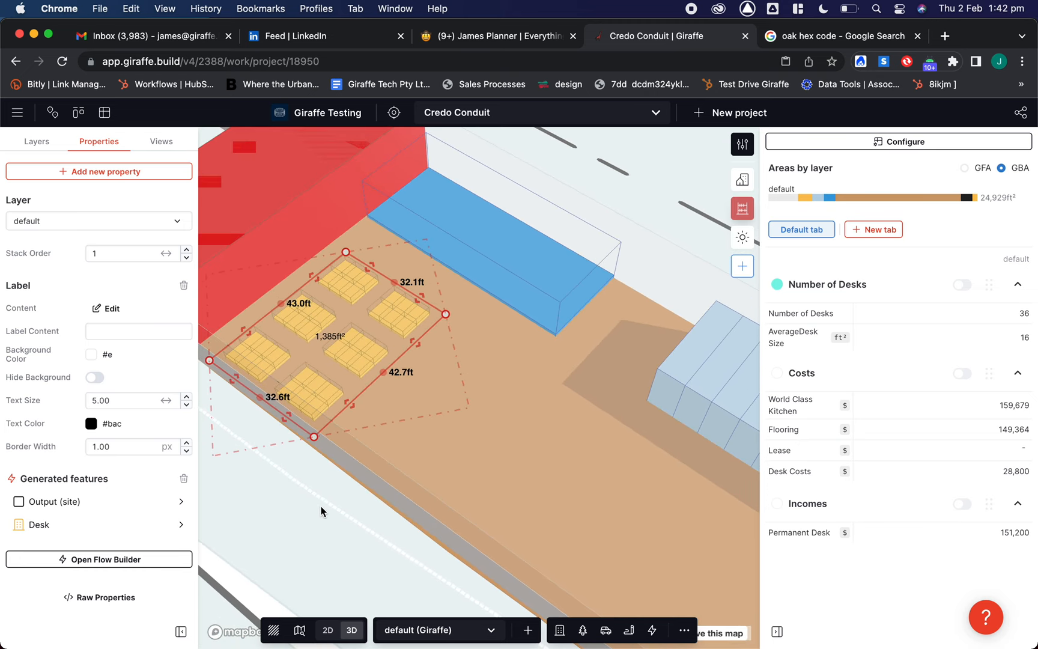
pyautogui.scroll(-2, 321, 511)
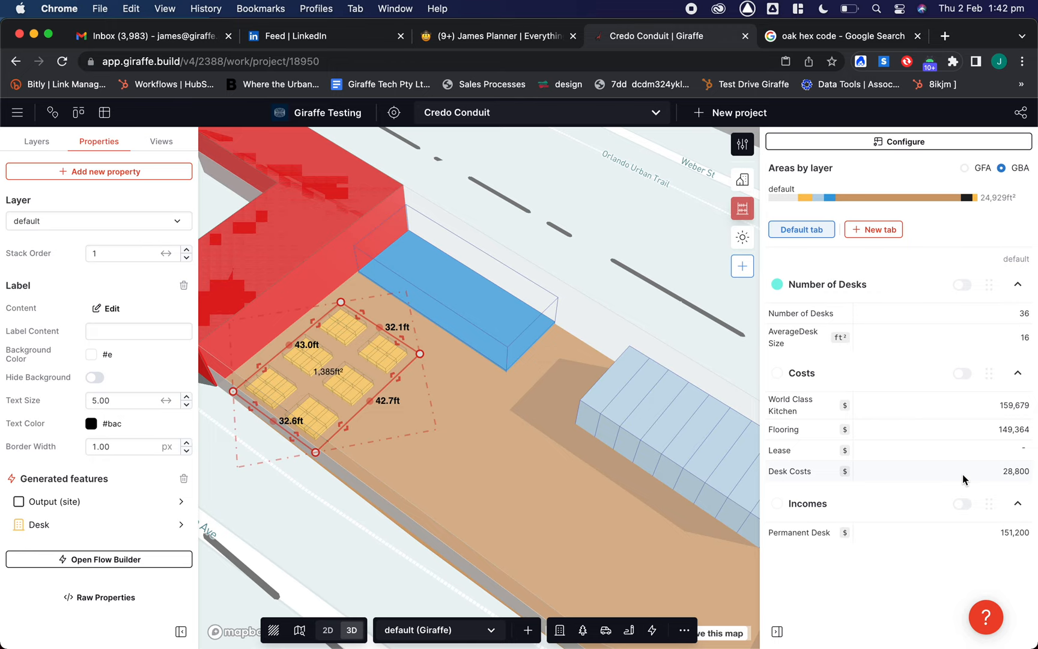
pyautogui.moveTo(288, 565); pyautogui.dragTo(308, 484)
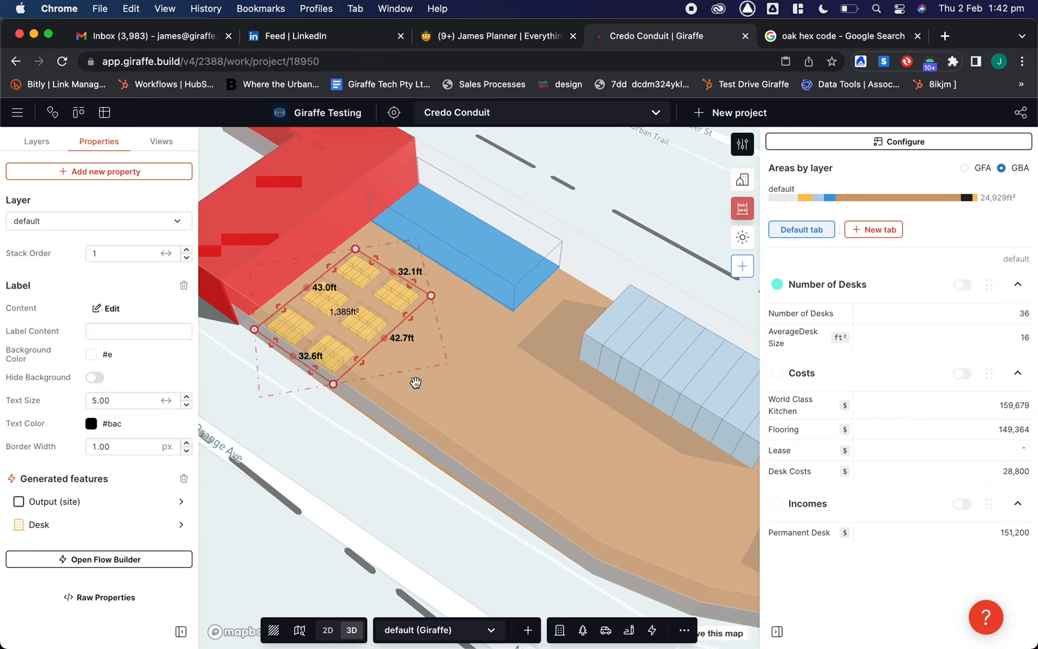
# Step: Review the desk area's transform flow, including the first Subdivide Lots settings, and save the flow without edits
pyautogui.click(151, 559)
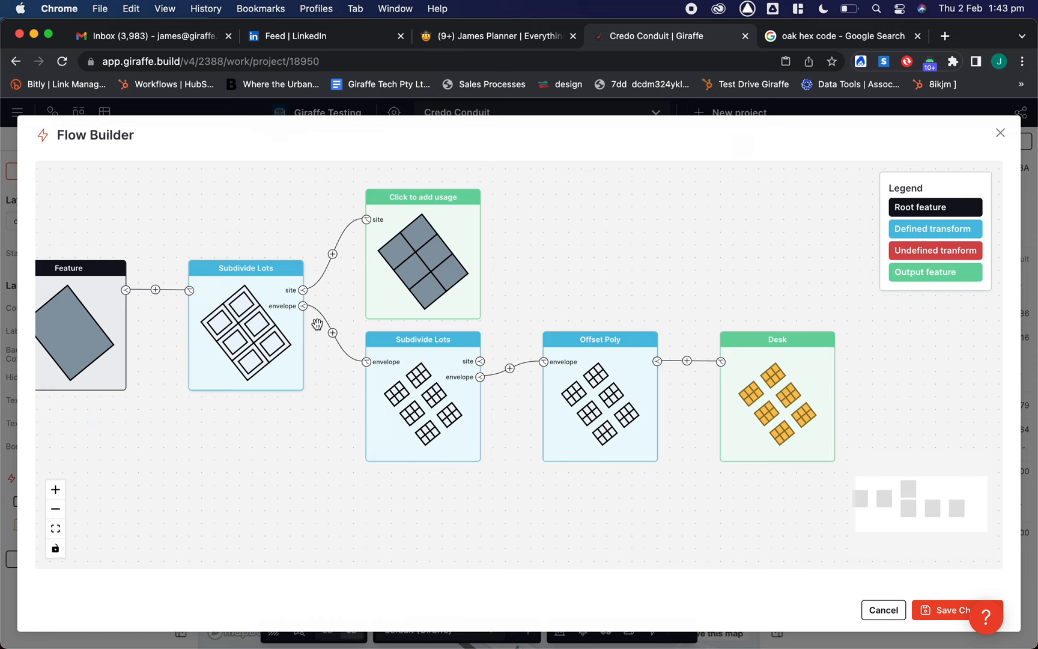
pyautogui.click(239, 384)
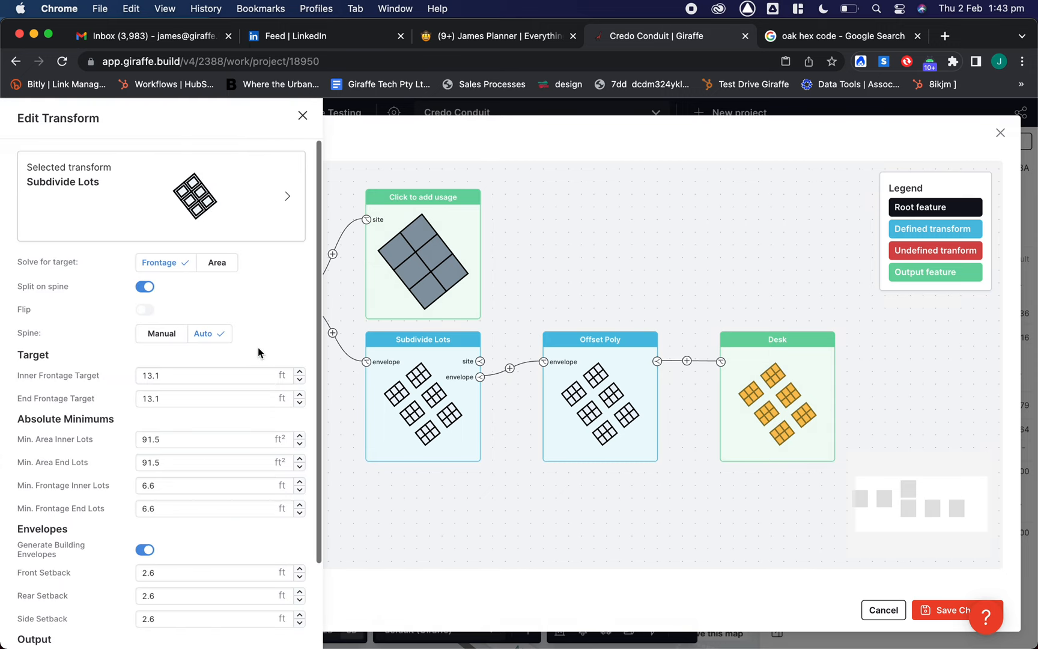
pyautogui.scroll(-1, 268, 317)
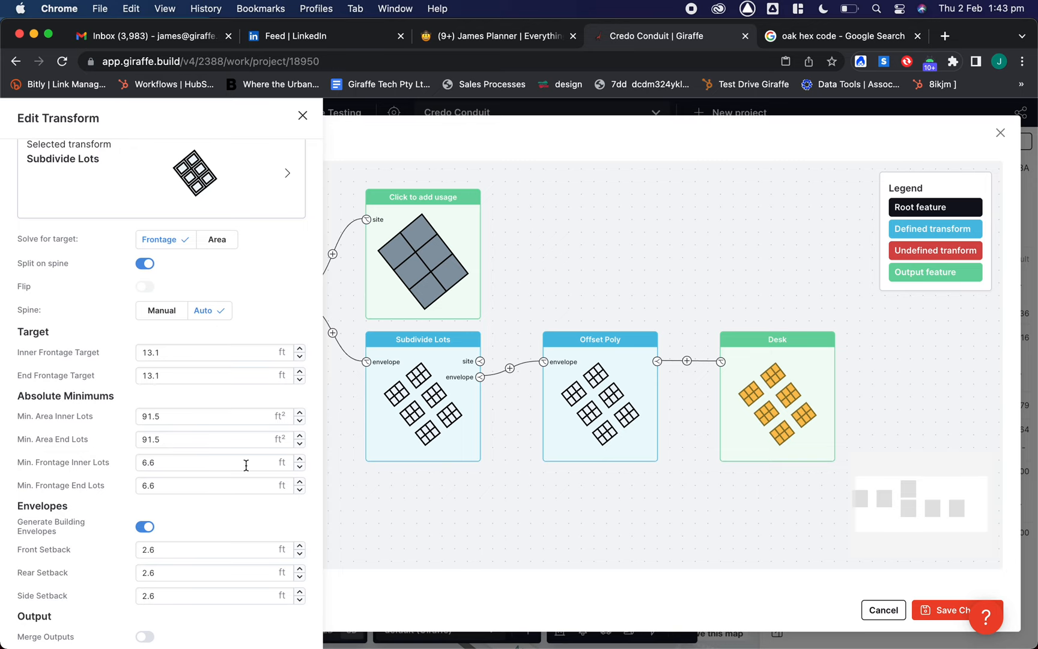
pyautogui.scroll(-3, 253, 468)
pyautogui.click(433, 533)
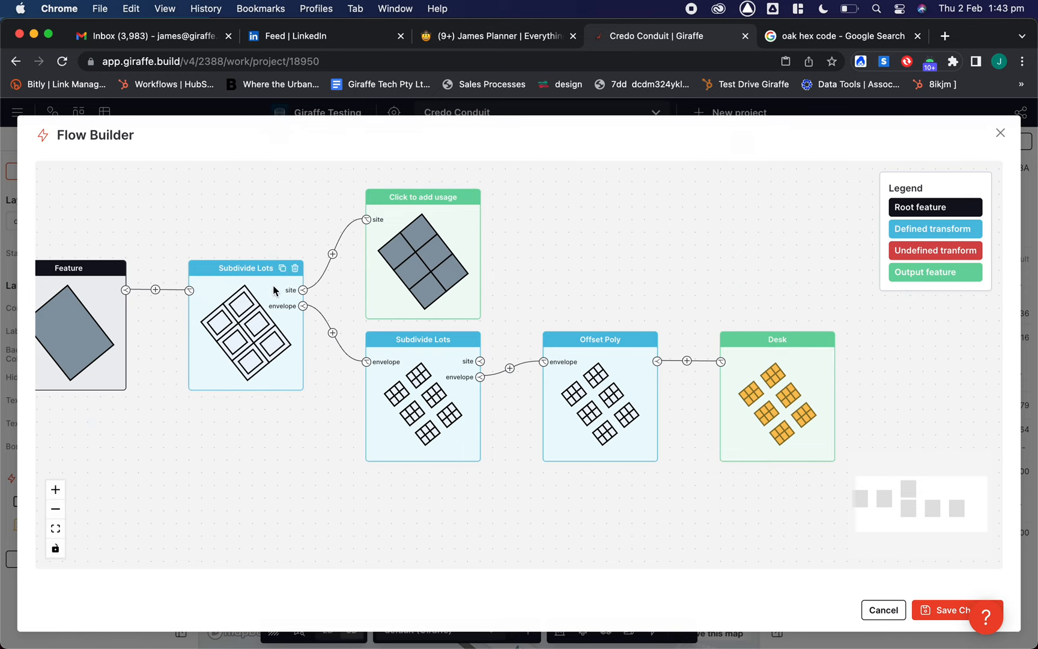
pyautogui.click(951, 610)
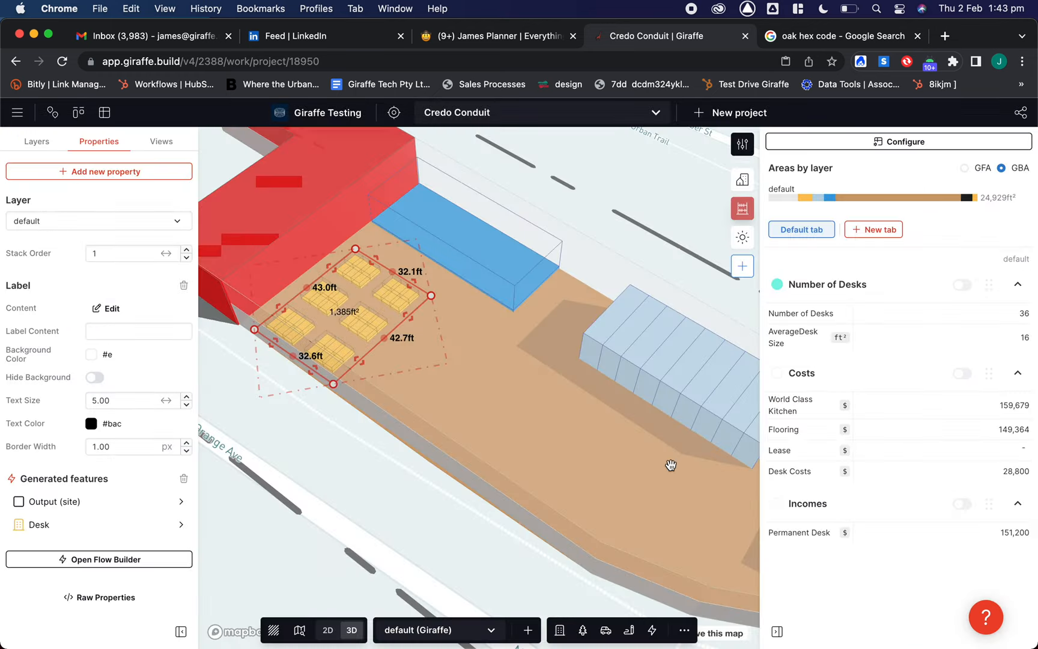
# Step: Stretch the desk area along the street side to about 58 ft long
pyautogui.moveTo(329, 451); pyautogui.dragTo(333, 471, button='right')
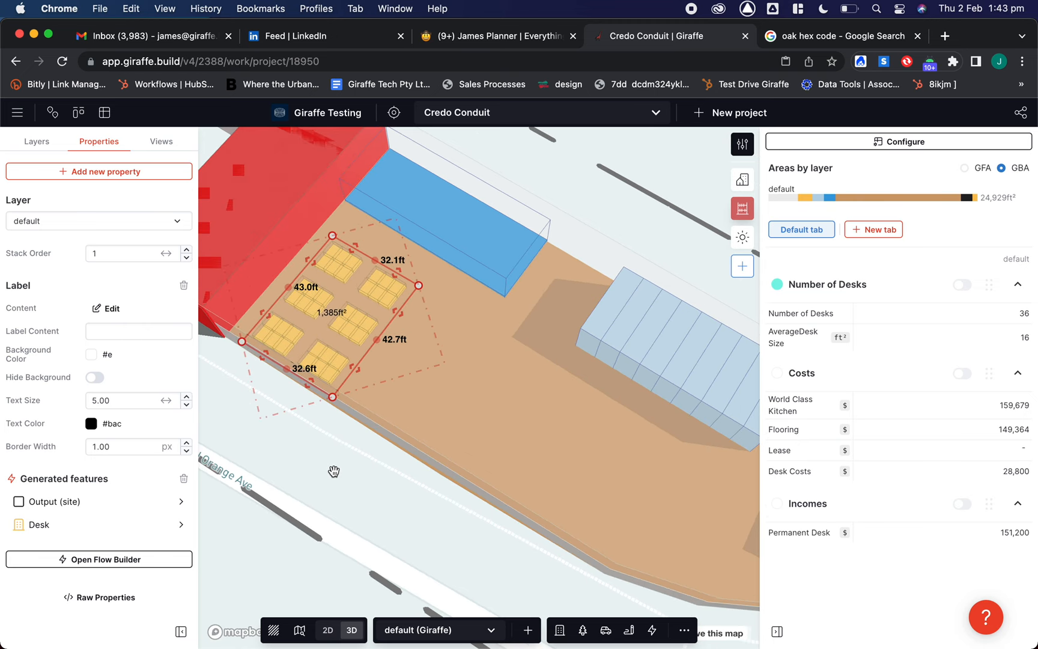
pyautogui.moveTo(333, 470); pyautogui.dragTo(378, 473)
pyautogui.moveTo(352, 470); pyautogui.dragTo(409, 421, button='right')
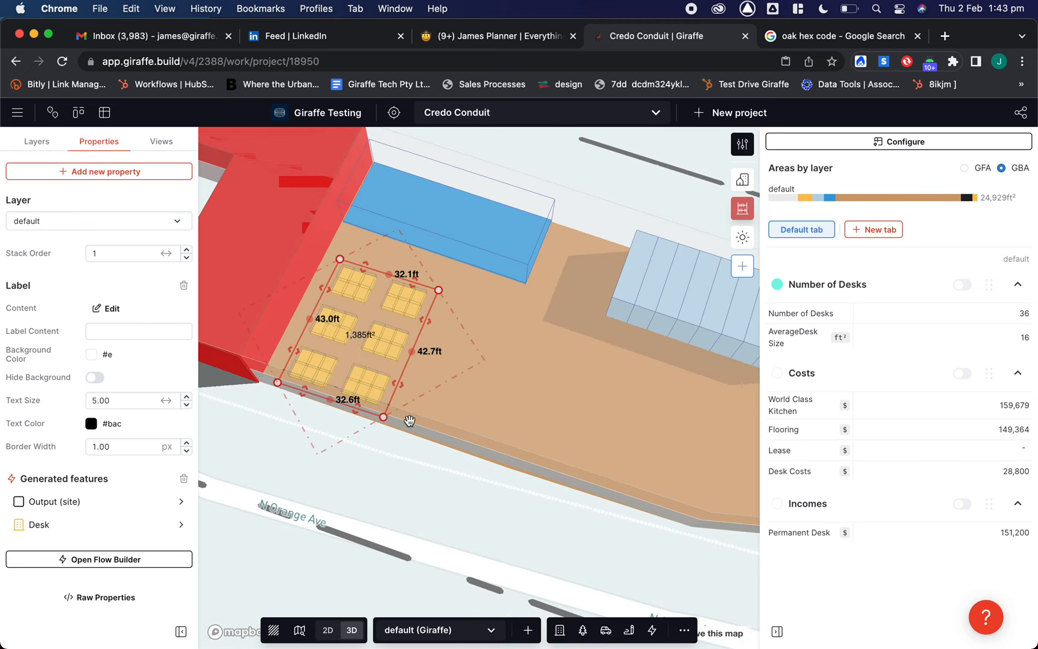
pyautogui.moveTo(400, 382); pyautogui.dragTo(483, 409)
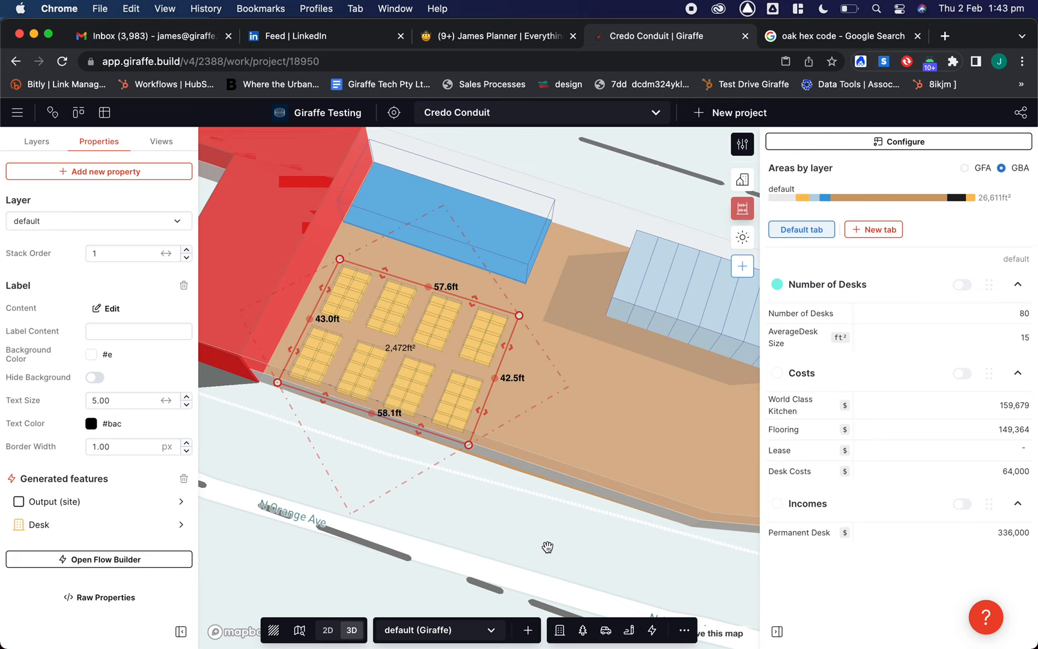
pyautogui.moveTo(545, 549); pyautogui.dragTo(498, 506)
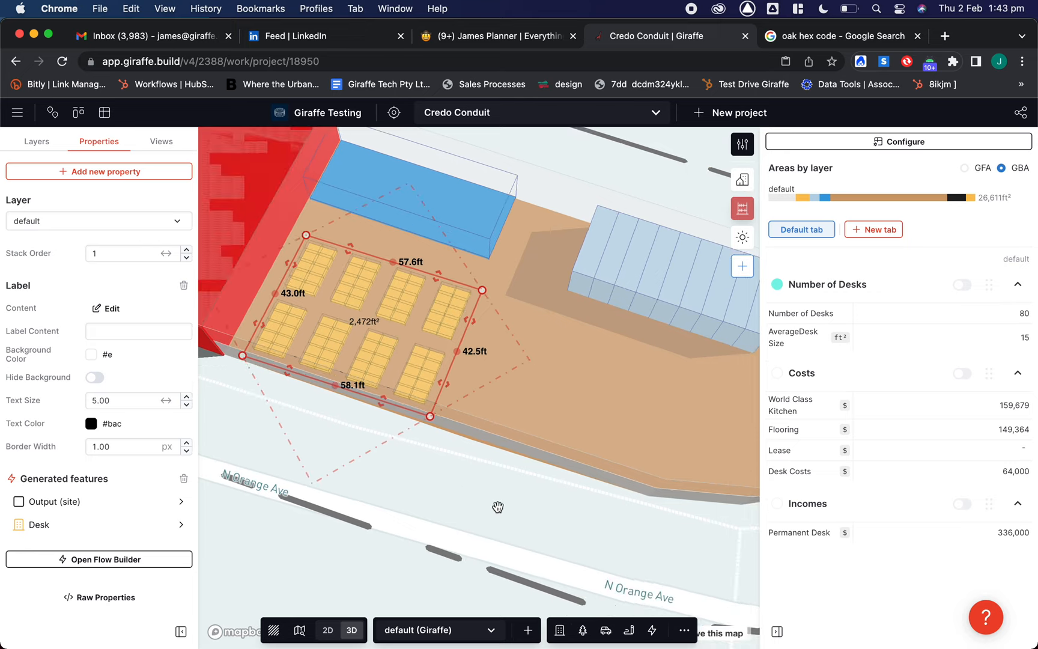
pyautogui.click(430, 492)
pyautogui.moveTo(459, 515); pyautogui.dragTo(409, 500)
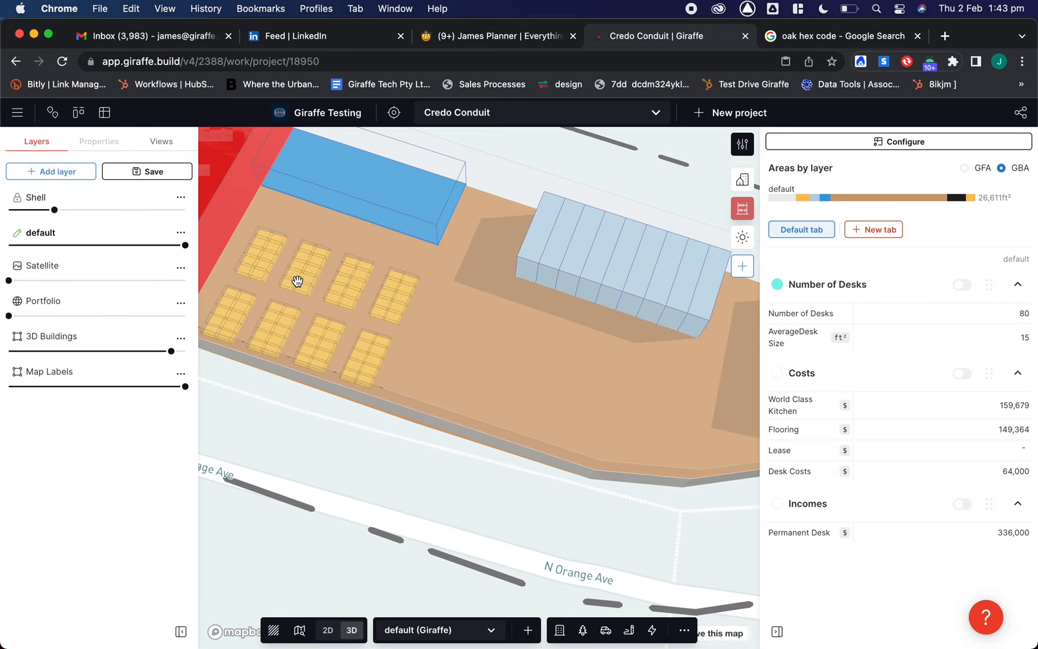
# Step: Duplicate the desk area onto the floor in front of the light-blue booths and reshape its street-side edge to follow the flooring boundary
pyautogui.click(315, 327)
pyautogui.click(393, 358)
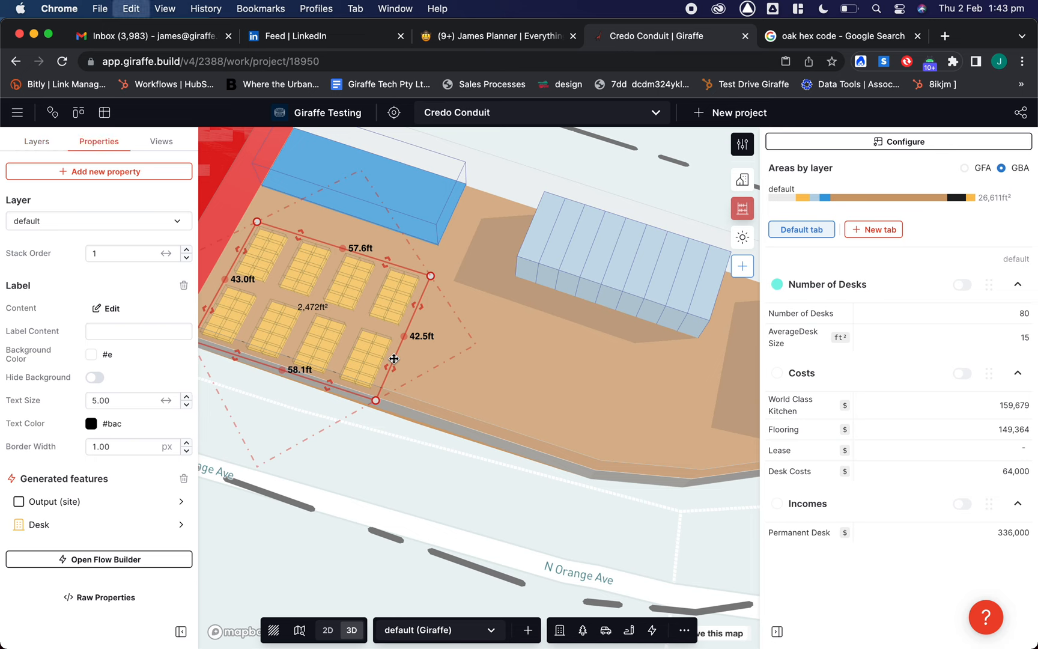
pyautogui.press('super+c')
pyautogui.press('super+v')
pyautogui.moveTo(343, 292); pyautogui.dragTo(601, 379)
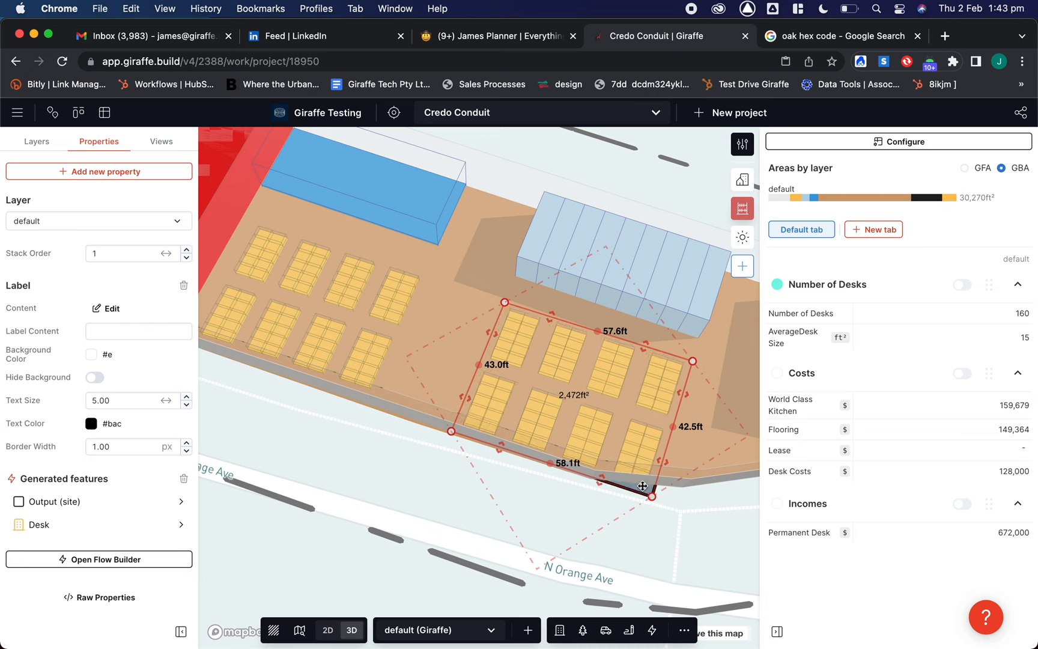
pyautogui.moveTo(551, 467); pyautogui.dragTo(590, 476)
pyautogui.moveTo(654, 498); pyautogui.dragTo(655, 484)
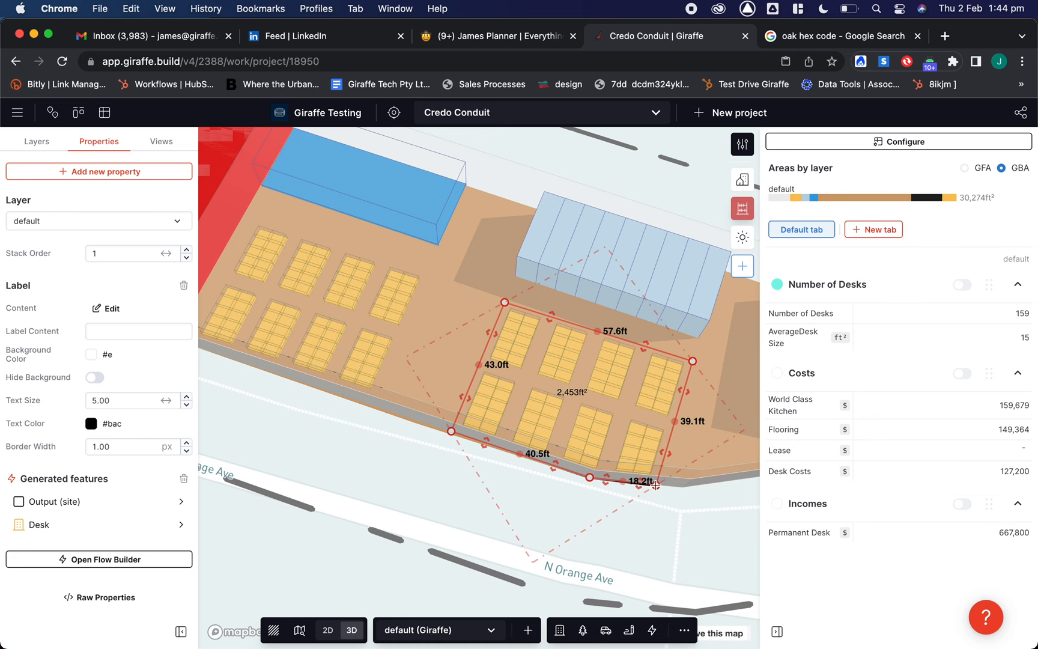
# Step: Select the kitchen block beside the red volume and examine its dimensions and building properties
pyautogui.click(656, 529)
pyautogui.moveTo(656, 528); pyautogui.dragTo(592, 479, button='right')
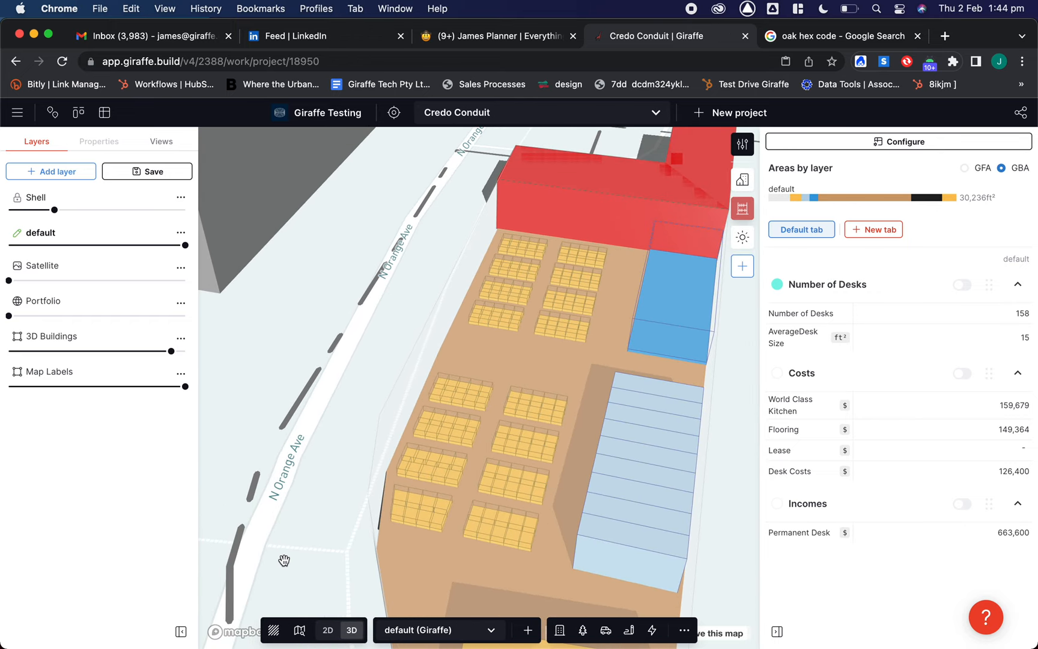
pyautogui.scroll(-3, 284, 559)
pyautogui.moveTo(330, 507); pyautogui.dragTo(368, 503, button='right')
pyautogui.click(551, 313)
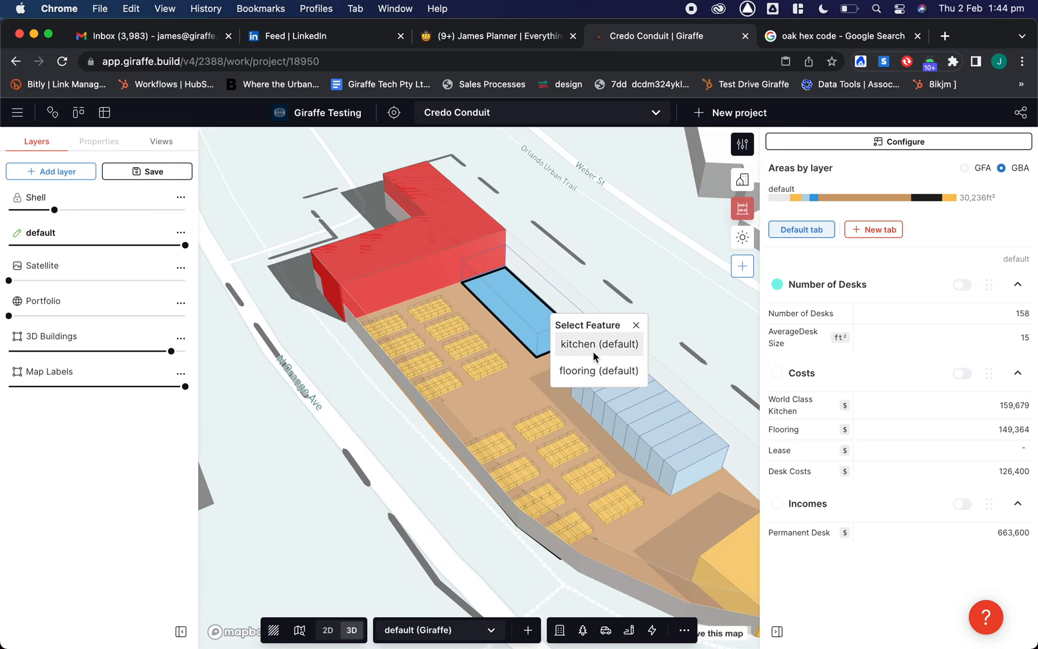
pyautogui.click(567, 340)
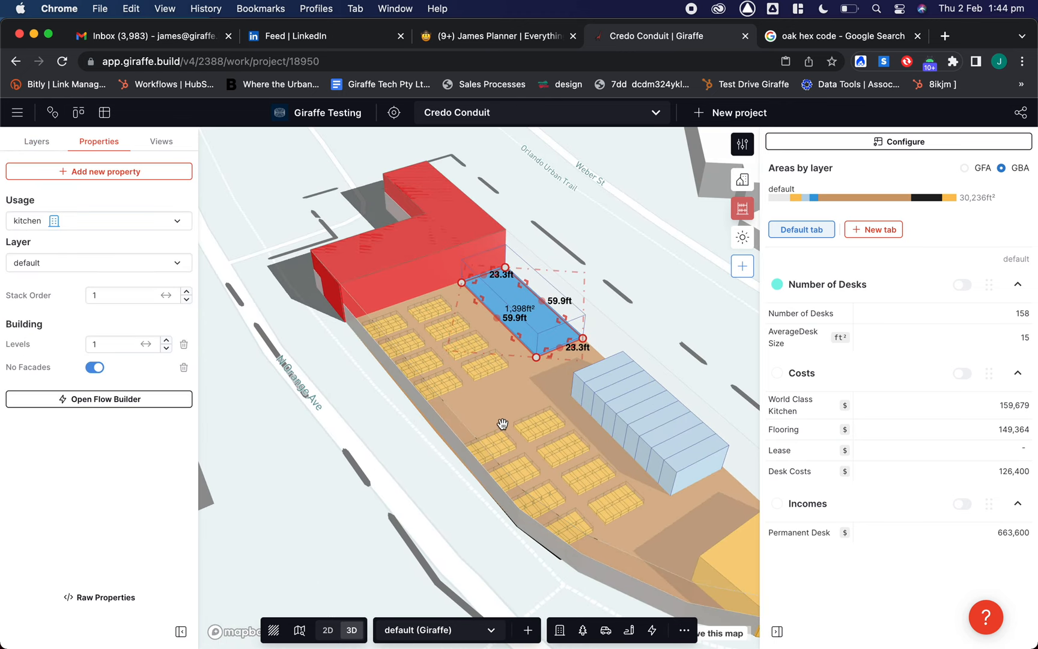
pyautogui.click(405, 495)
pyautogui.moveTo(405, 495); pyautogui.dragTo(471, 482, button='right')
# Step: Select the undefined (default) light-blue booth block and pull its desk-facing long edge inward to about 18 ft deep
pyautogui.click(594, 314)
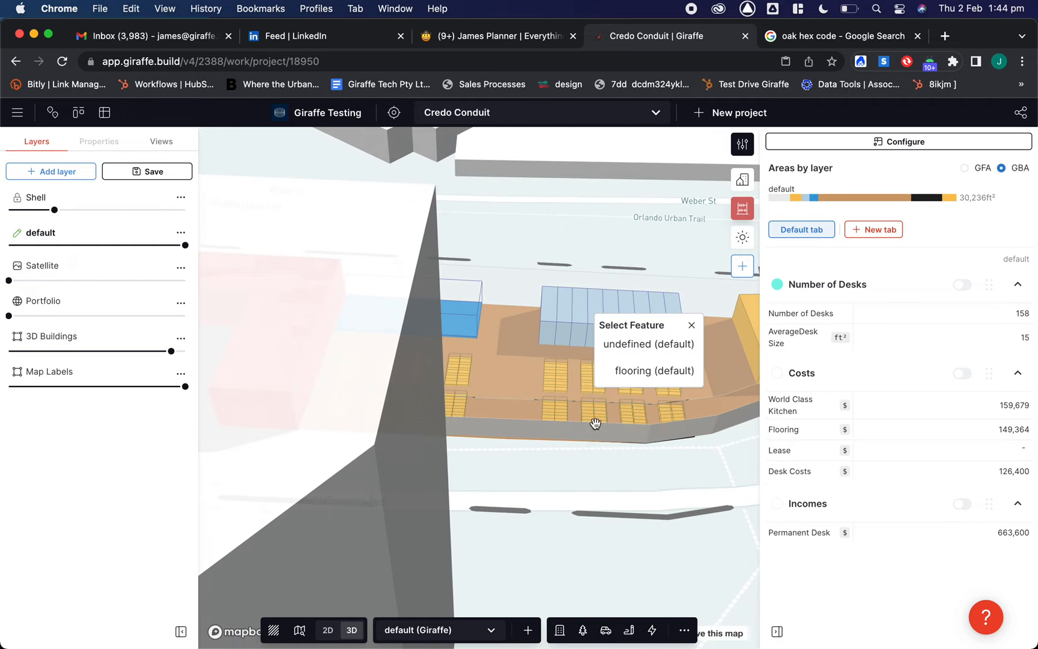
pyautogui.click(647, 348)
pyautogui.moveTo(641, 540); pyautogui.dragTo(554, 522, button='right')
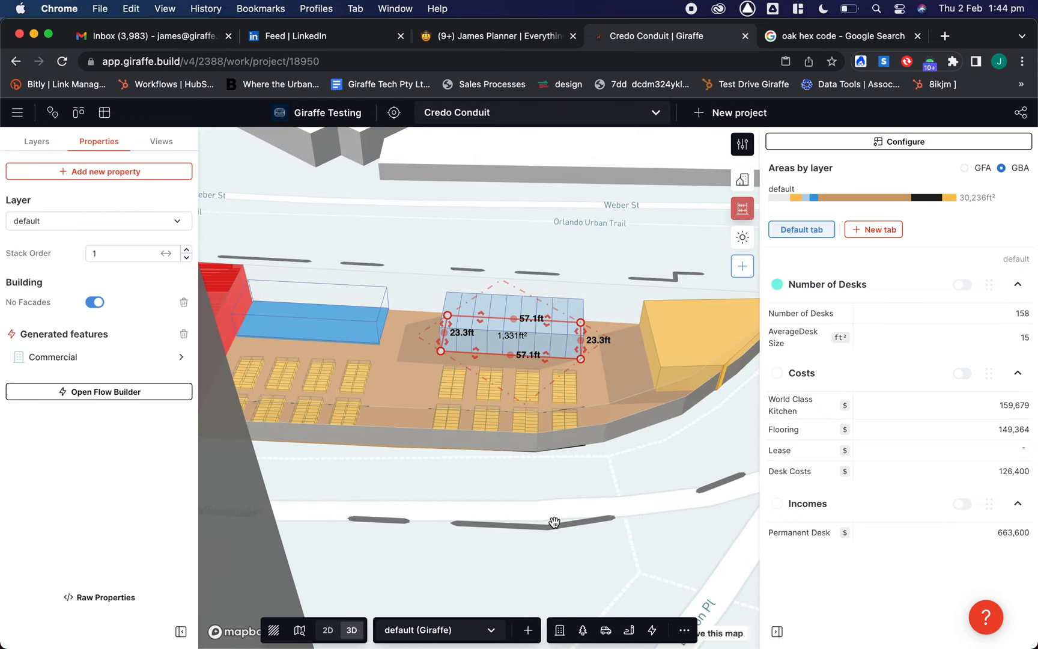
pyautogui.scroll(3, 497, 355)
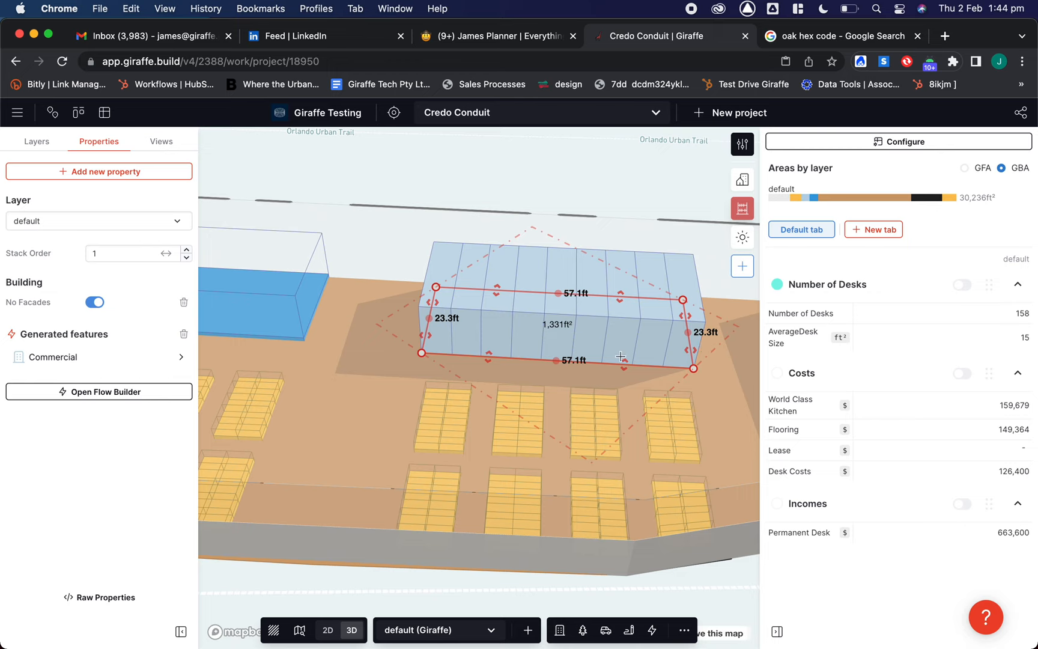
pyautogui.moveTo(626, 365); pyautogui.dragTo(625, 348)
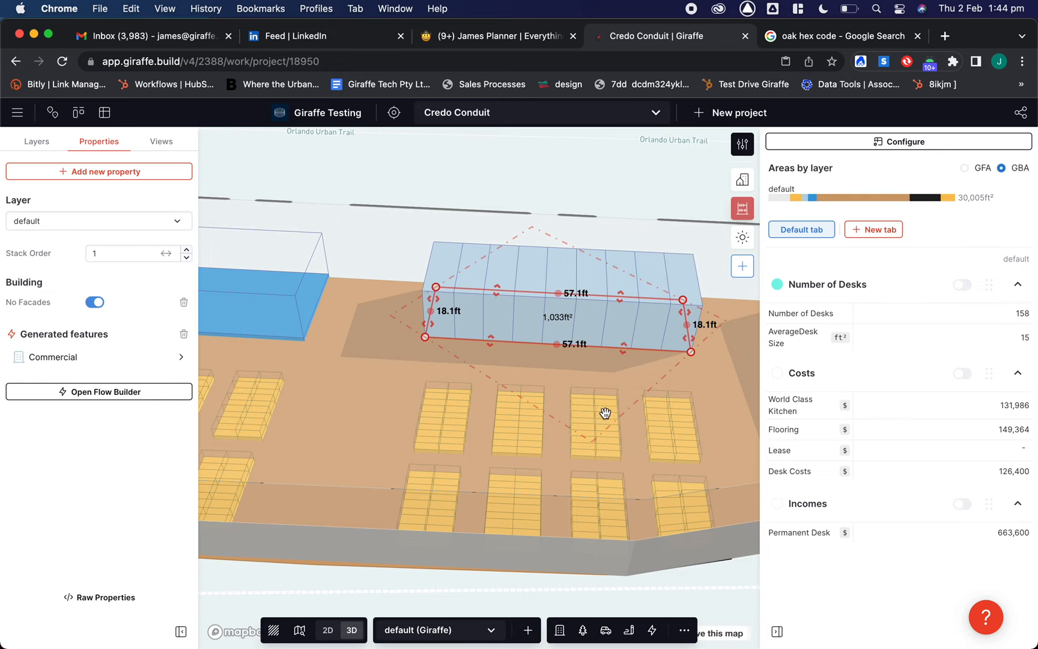
pyautogui.click(732, 597)
# Step: Select the Community block and shift its street-side corner slightly inward, making the short edge facing the street about 23 ft long
pyautogui.scroll(-4, 640, 560)
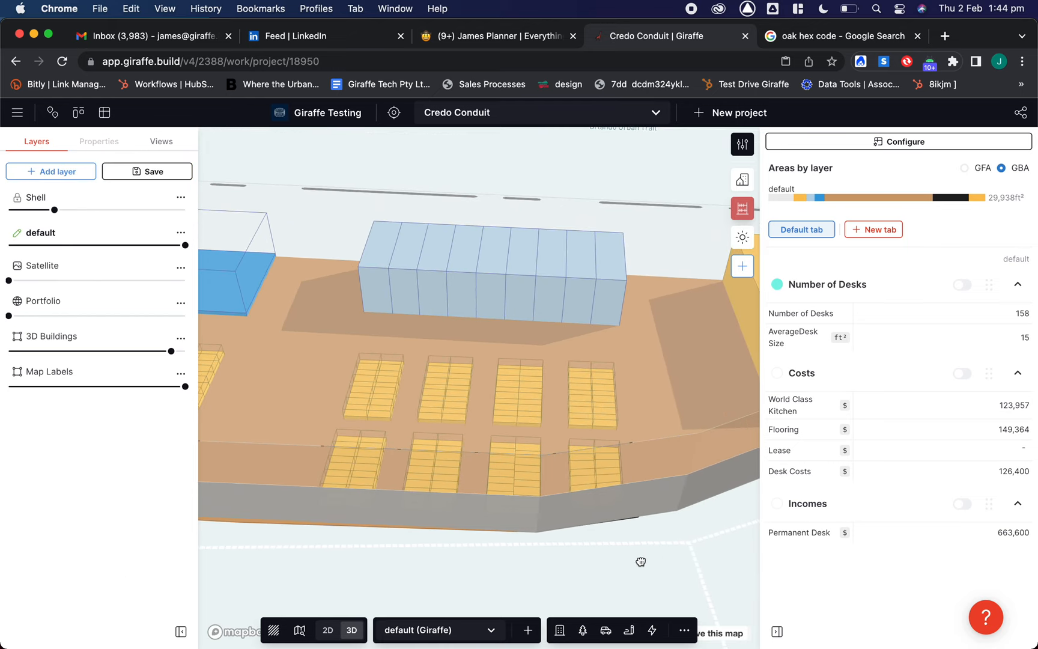
pyautogui.moveTo(638, 557); pyautogui.dragTo(511, 546)
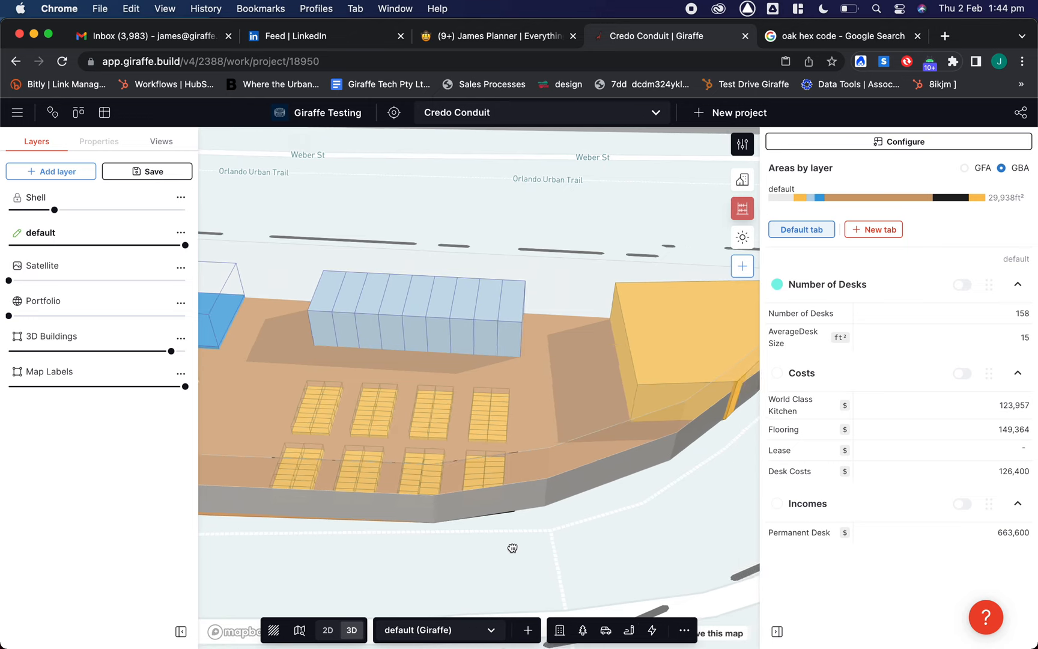
pyautogui.moveTo(637, 529); pyautogui.dragTo(553, 532)
pyautogui.click(611, 369)
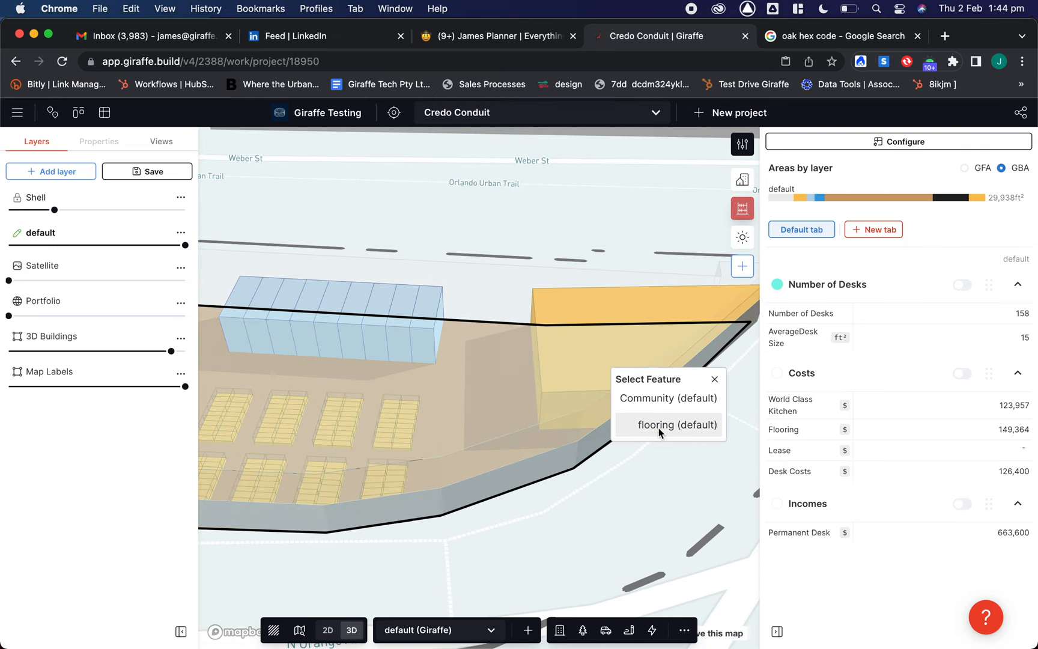
pyautogui.click(661, 399)
pyautogui.moveTo(636, 427); pyautogui.dragTo(630, 426)
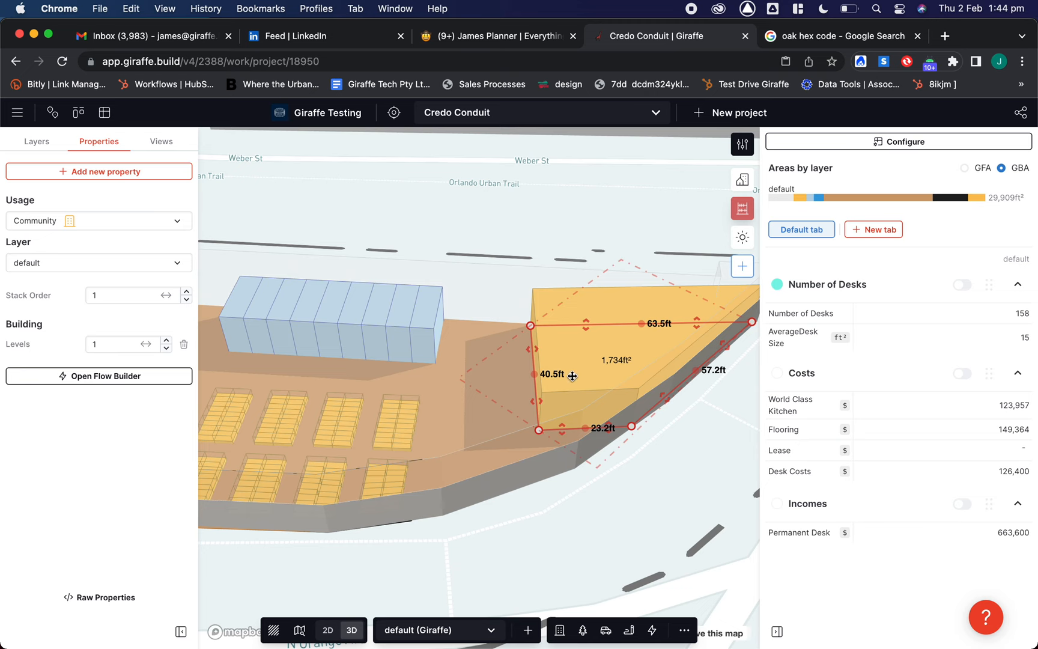
pyautogui.moveTo(519, 532); pyautogui.dragTo(417, 475, button='right')
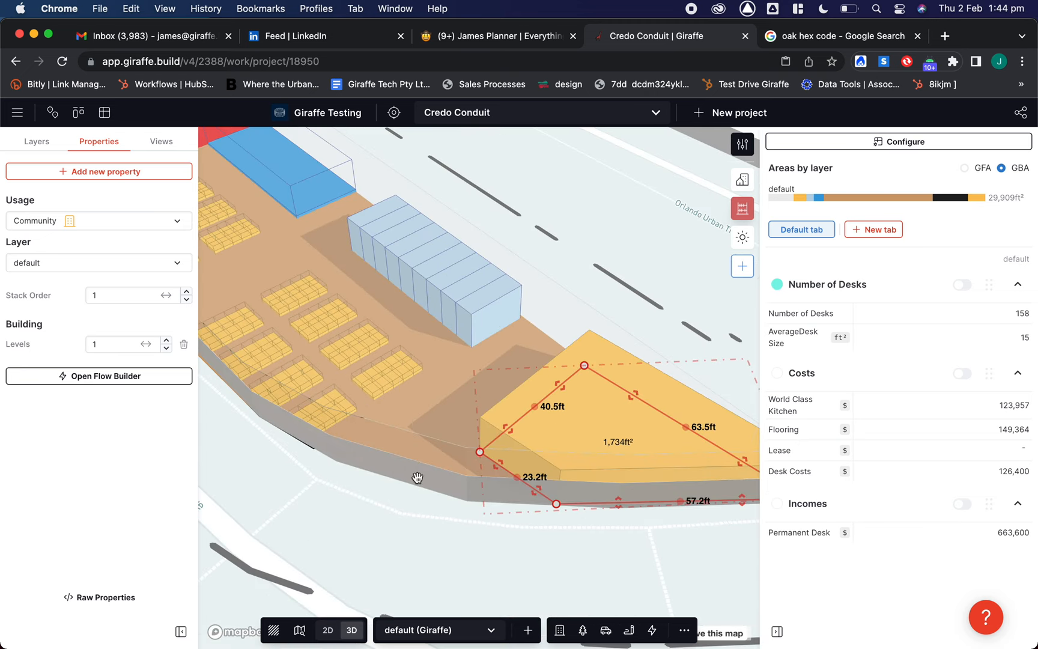
pyautogui.scroll(-3, 505, 403)
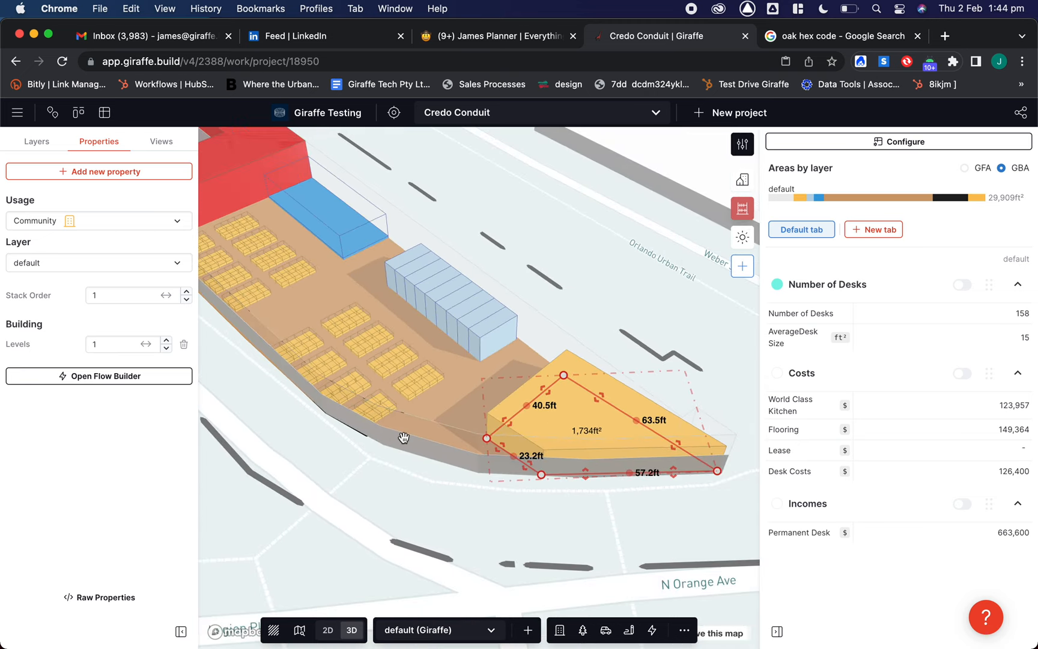
pyautogui.click(356, 482)
# Step: Examine the desk clusters up close and review the formula and components behind the Desk Costs value
pyautogui.moveTo(331, 484); pyautogui.dragTo(443, 493)
pyautogui.moveTo(443, 479); pyautogui.dragTo(449, 484, button='right')
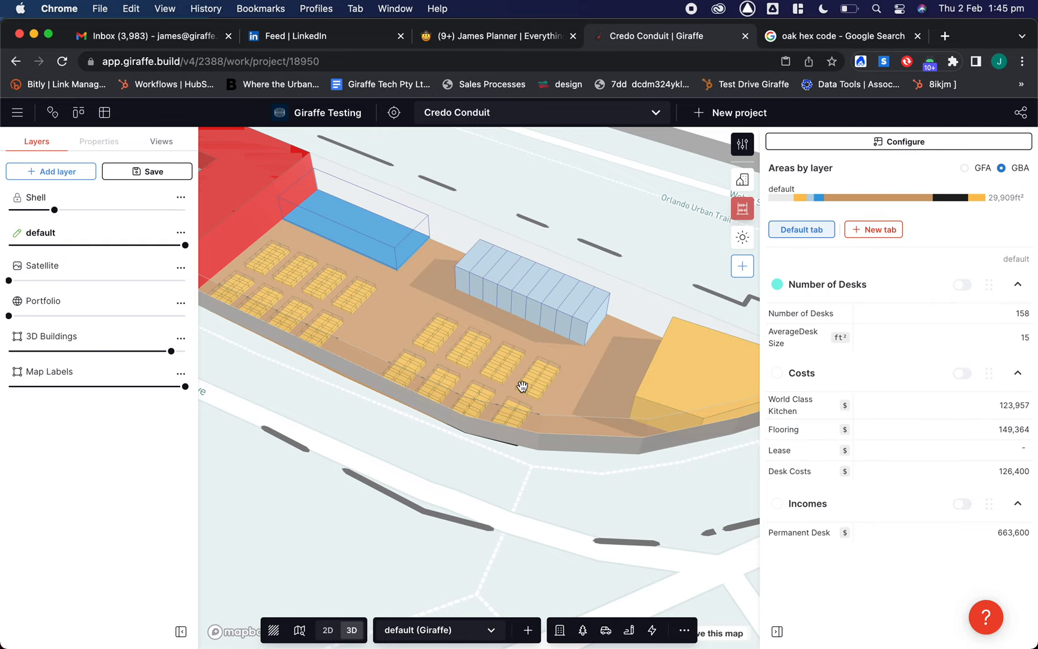
pyautogui.scroll(5, 524, 386)
pyautogui.moveTo(570, 421); pyautogui.dragTo(528, 375, button='right')
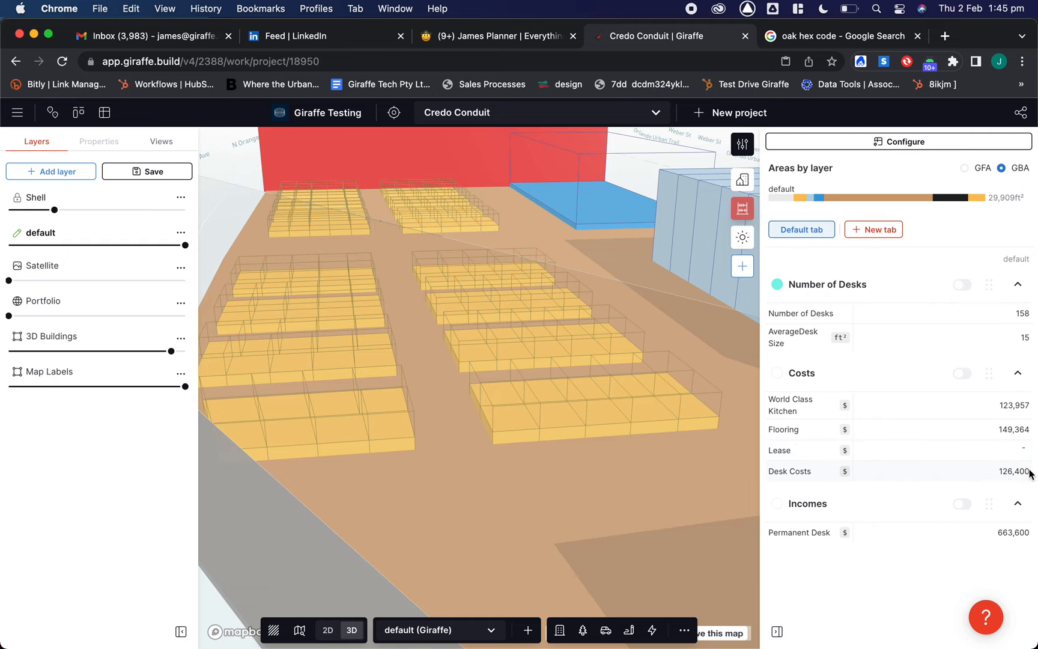
pyautogui.click(1009, 471)
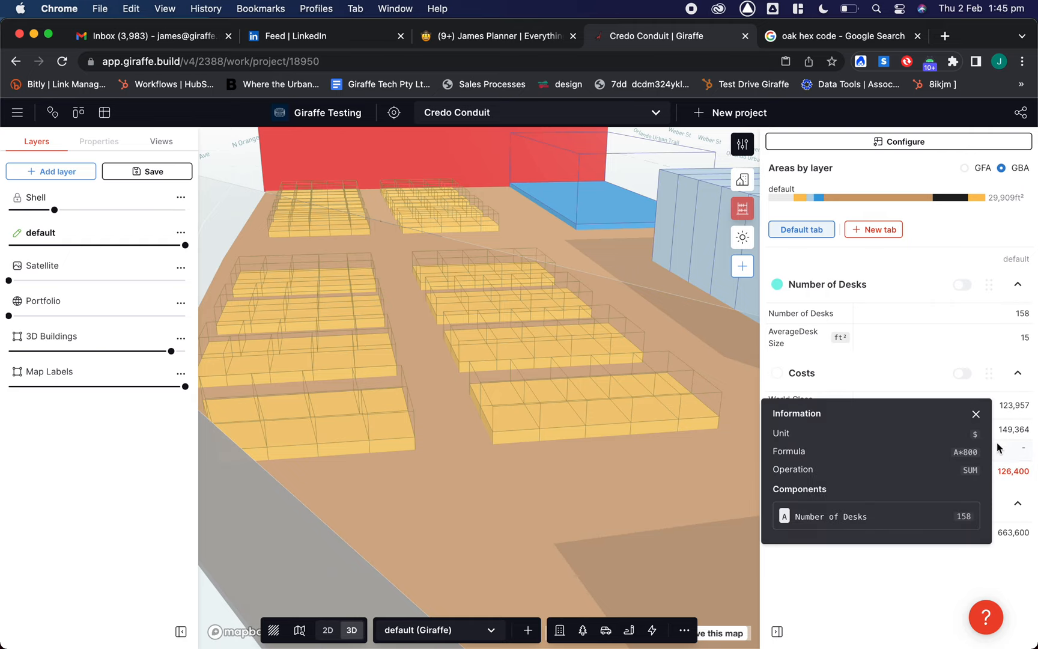
pyautogui.click(975, 415)
# Step: Set the Desk Costs measure's formula to A*1200 and save it
pyautogui.click(795, 471)
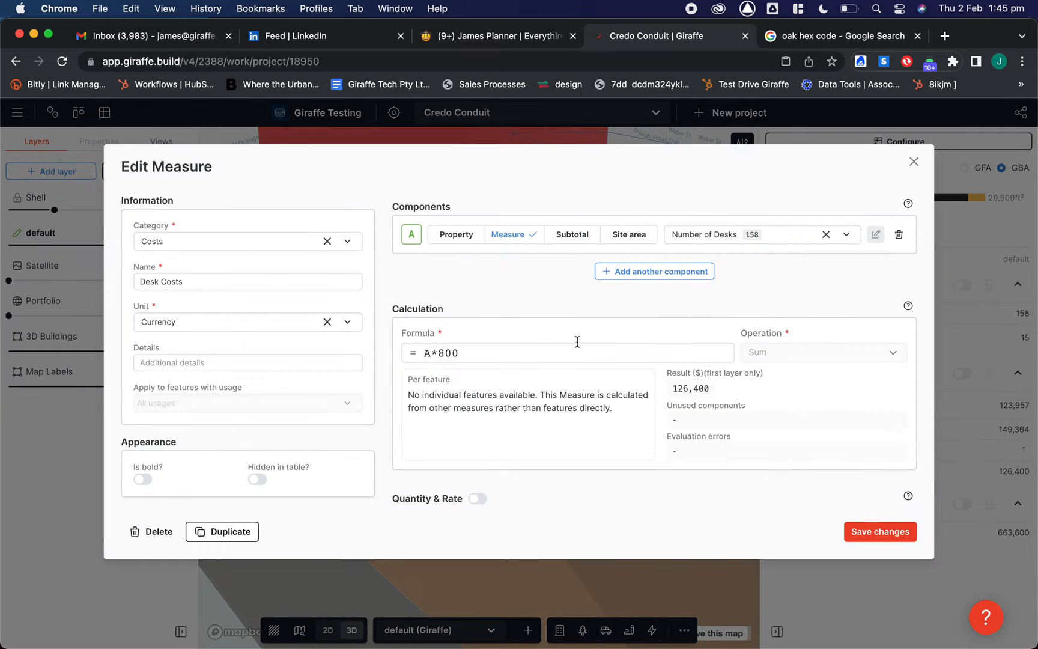
pyautogui.moveTo(437, 353); pyautogui.dragTo(446, 353)
pyautogui.write('12')
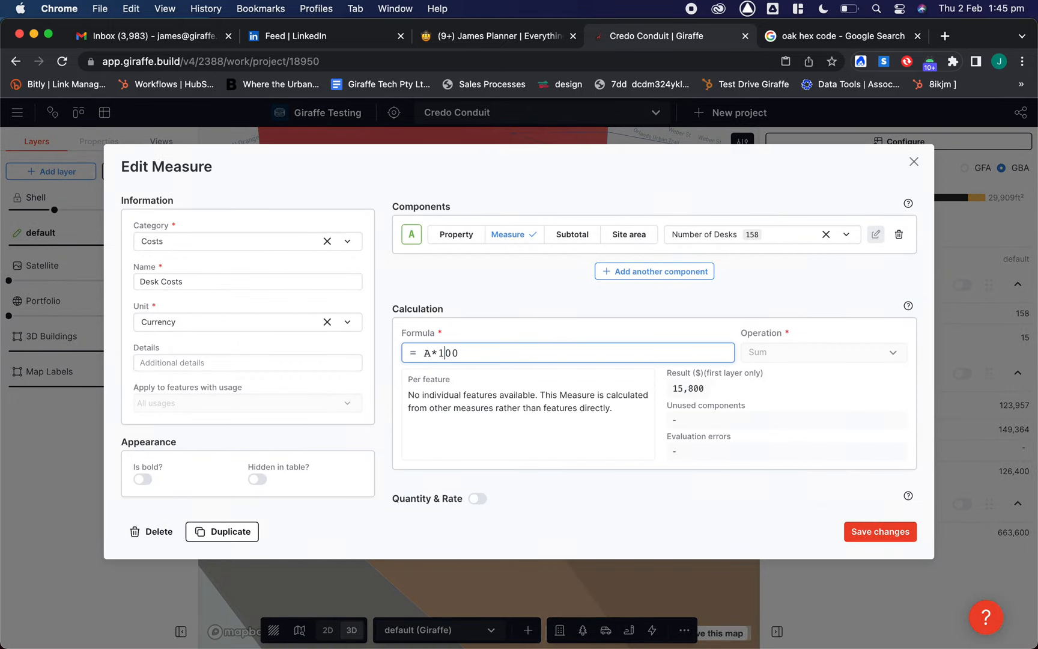
pyautogui.click(874, 532)
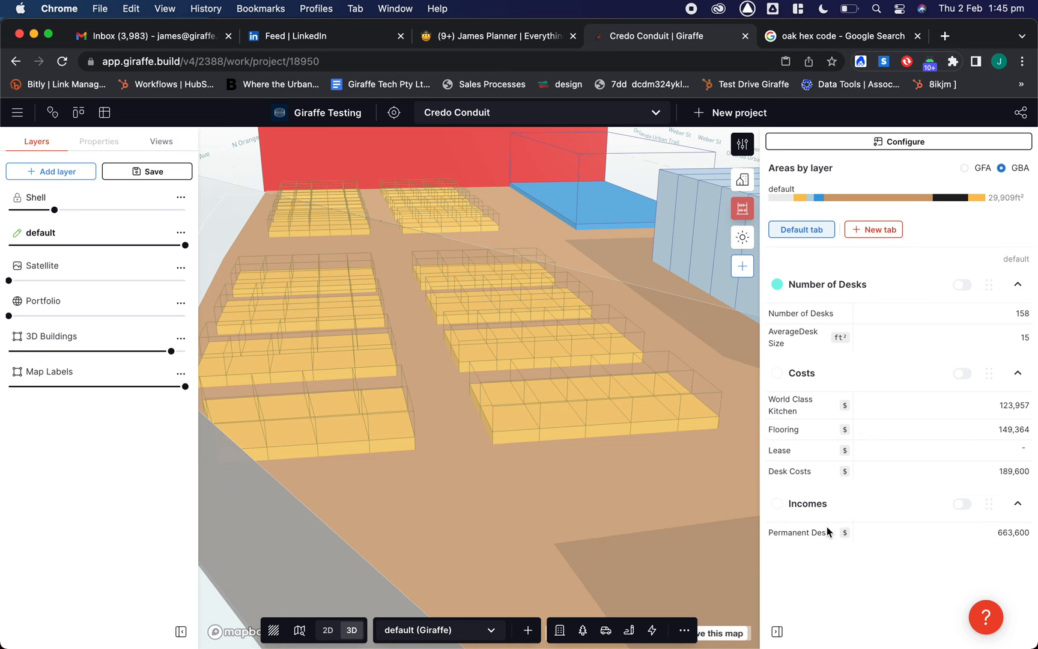
# Step: Review the Permanent Desk income measure's formula and save it without edits
pyautogui.click(799, 533)
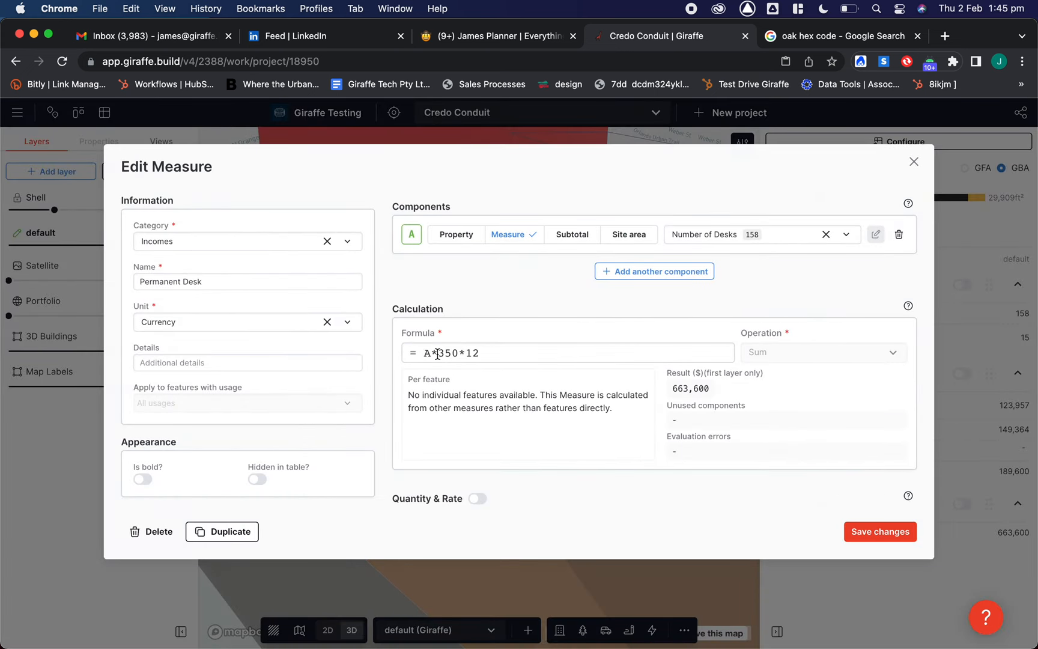
pyautogui.moveTo(437, 353); pyautogui.dragTo(452, 354)
pyautogui.click(875, 533)
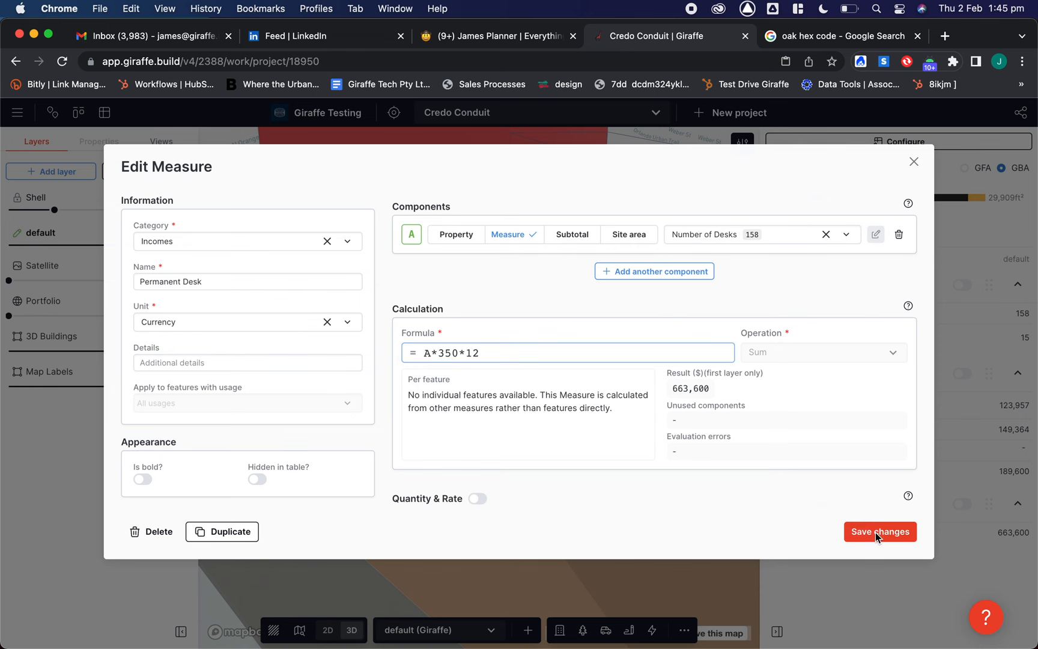
# Step: Examine the desk clusters, booths, kitchen and Community block across the office floor
pyautogui.moveTo(559, 532); pyautogui.dragTo(586, 556, button='right')
pyautogui.scroll(2, 586, 556)
pyautogui.scroll(-2, 587, 557)
pyautogui.moveTo(587, 556); pyautogui.dragTo(489, 482)
pyautogui.scroll(-5, 524, 479)
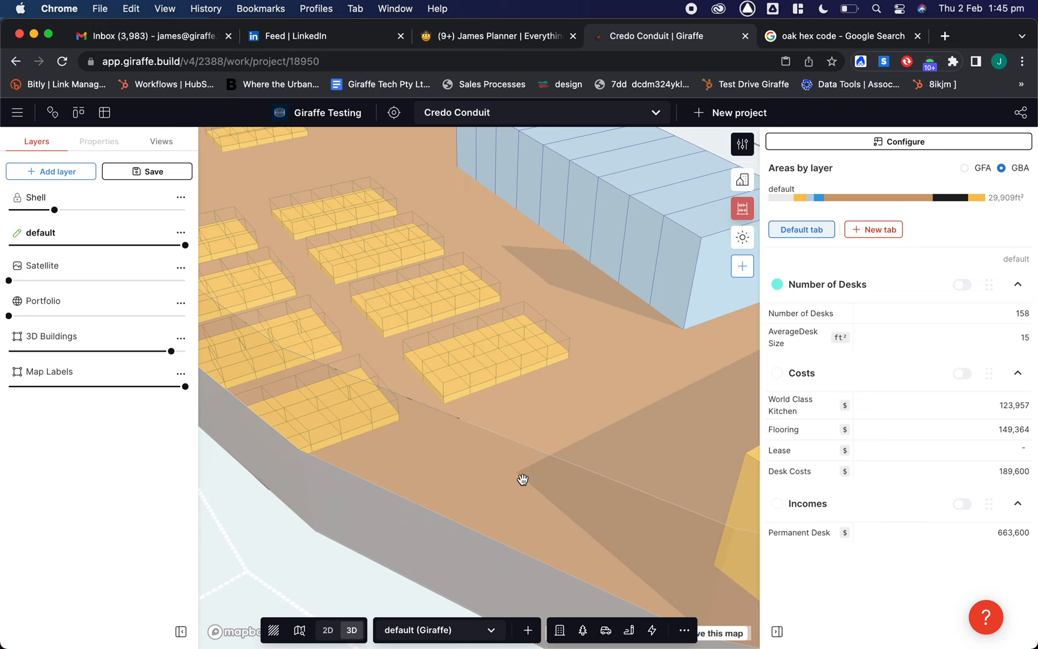
pyautogui.scroll(1, 440, 505)
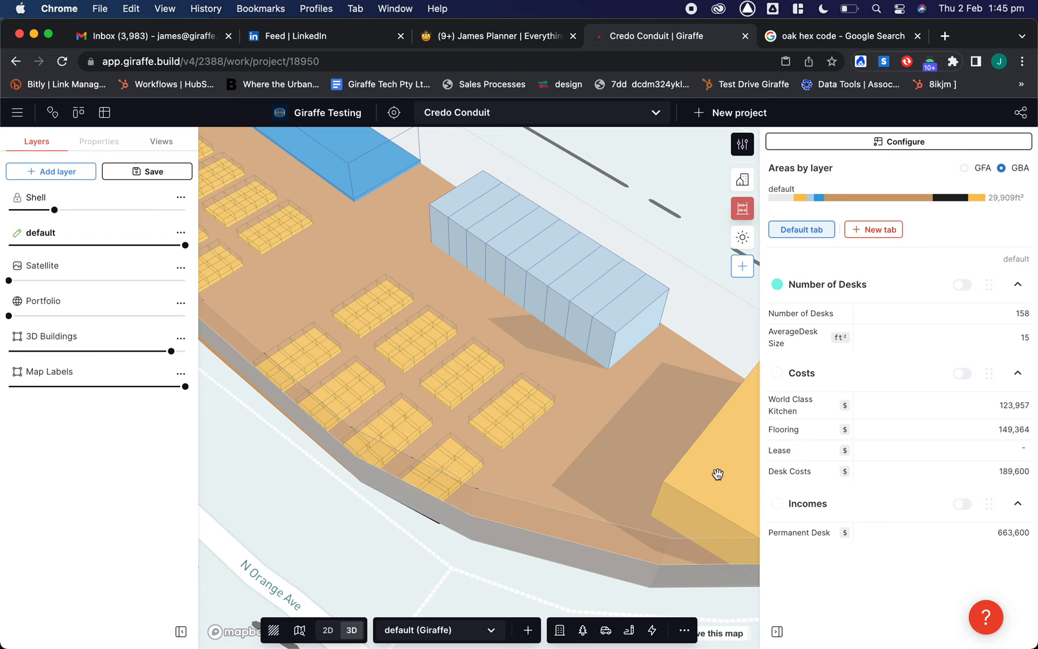
pyautogui.scroll(-5, 706, 482)
pyautogui.scroll(1, 575, 457)
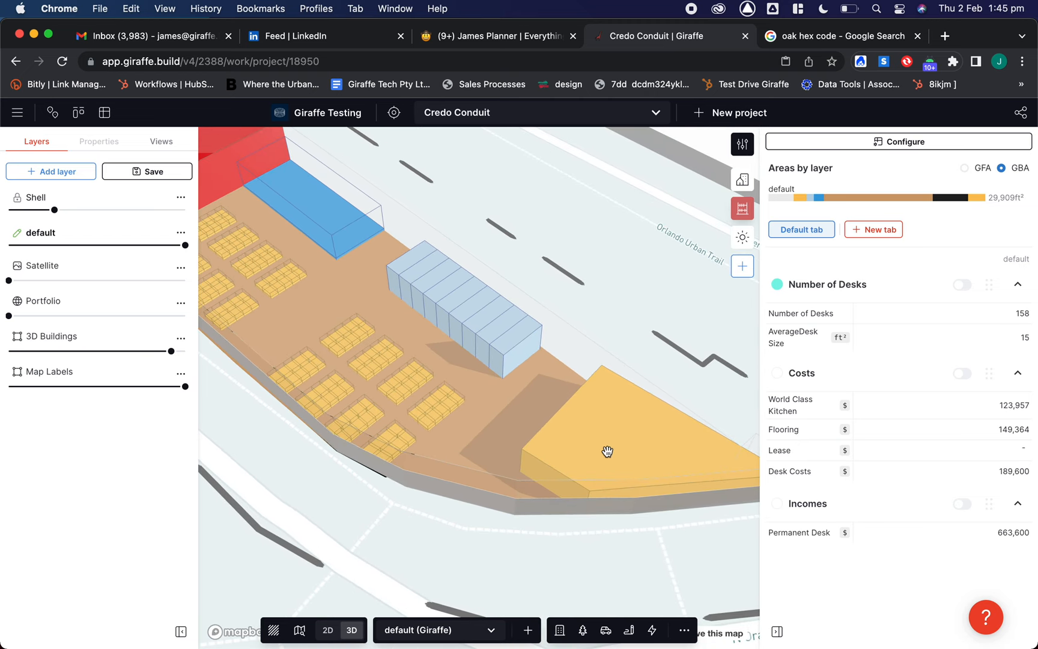
pyautogui.moveTo(443, 517); pyautogui.dragTo(501, 581)
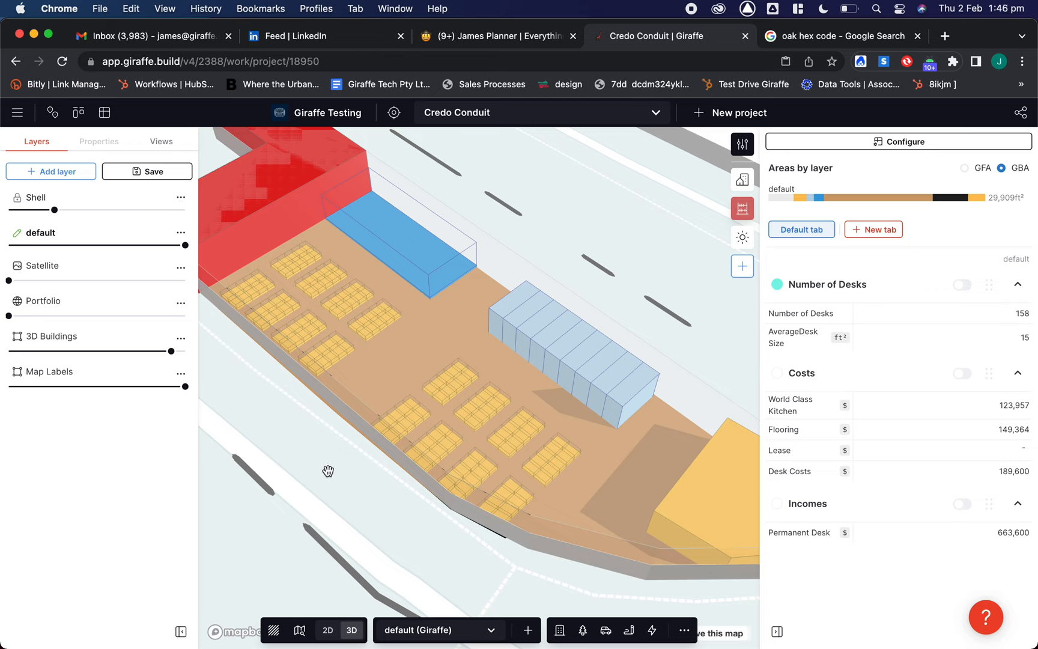
# Step: Set the Permanent Desk income measure's formula to A*199*12 and save it
pyautogui.click(818, 532)
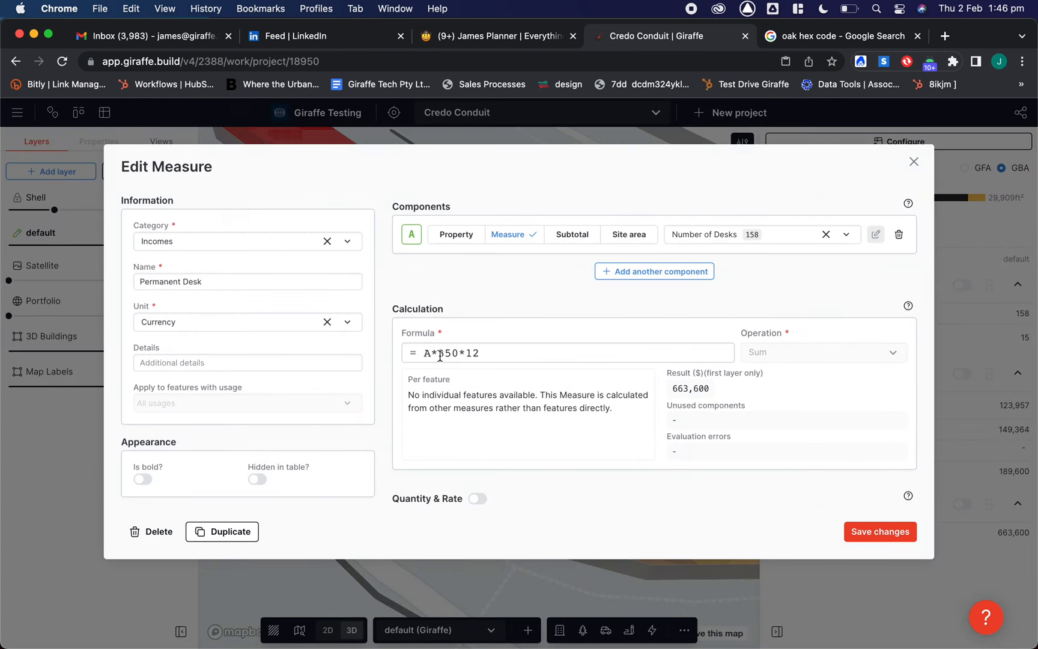
pyautogui.moveTo(438, 354); pyautogui.dragTo(457, 354)
pyautogui.write('199')
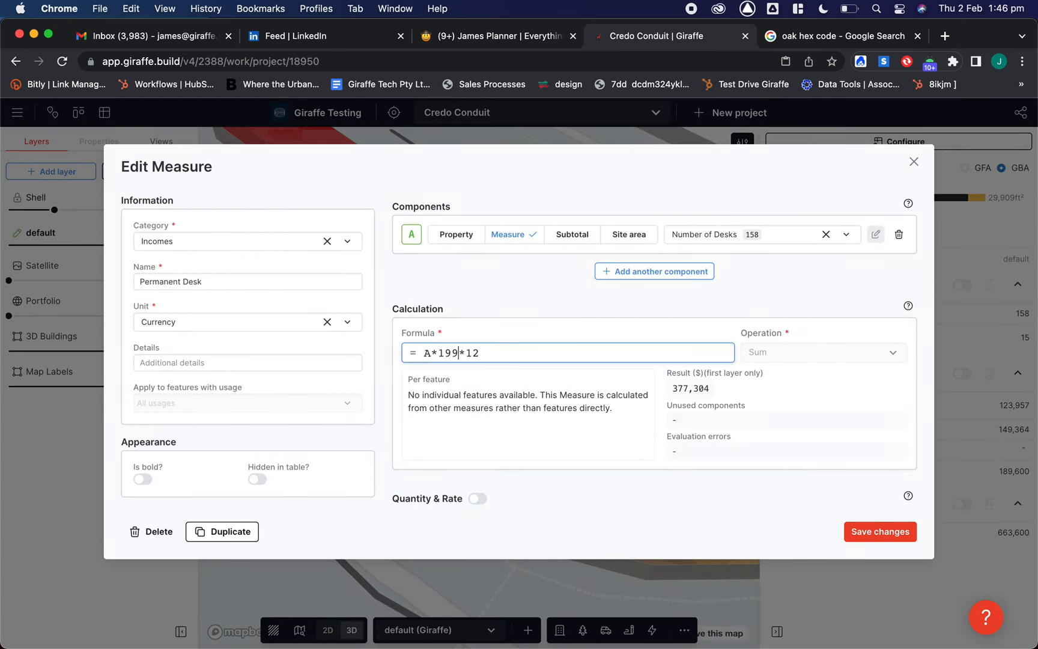
pyautogui.click(700, 480)
pyautogui.click(863, 532)
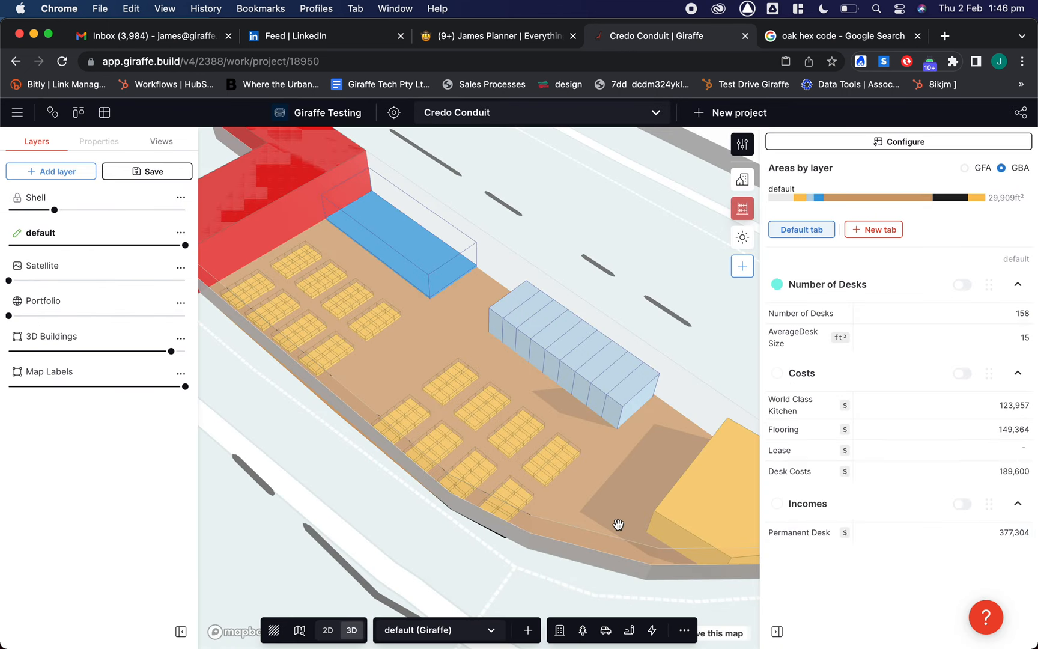
pyautogui.scroll(3, 437, 540)
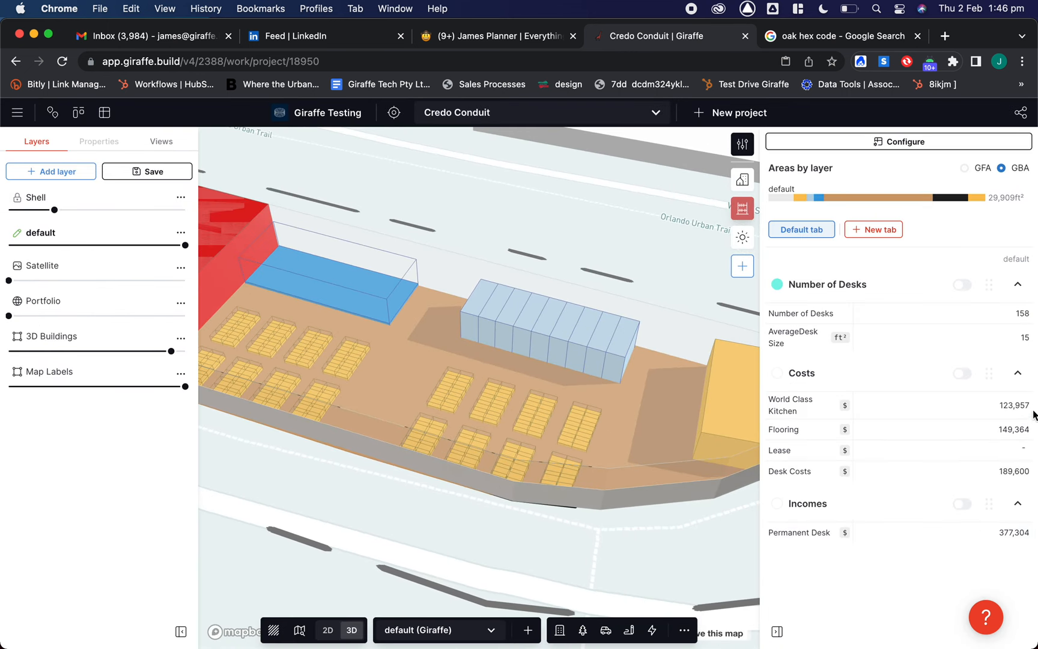